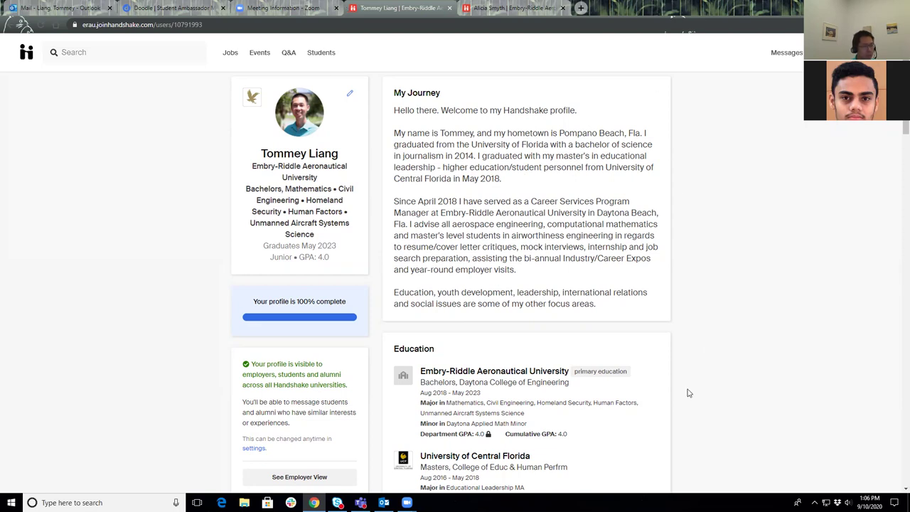
# Step: Review the profile's My Journey introduction, photo, education entries and work and volunteer experience
pyautogui.scroll(-1, 593, 205)
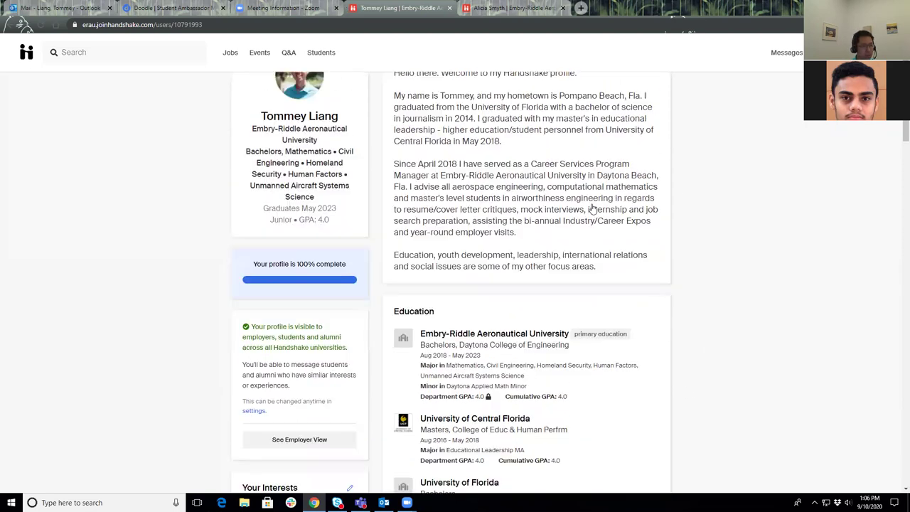
pyautogui.scroll(1, 593, 209)
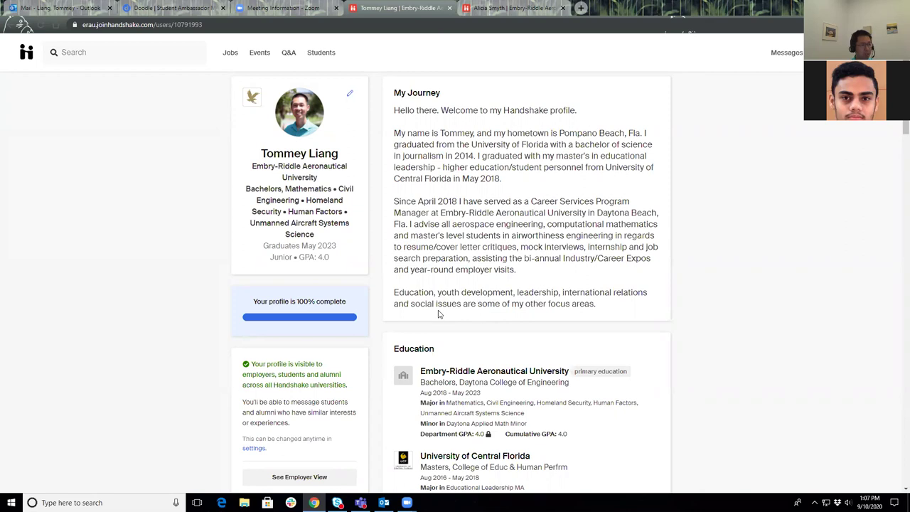
pyautogui.moveTo(427, 99)
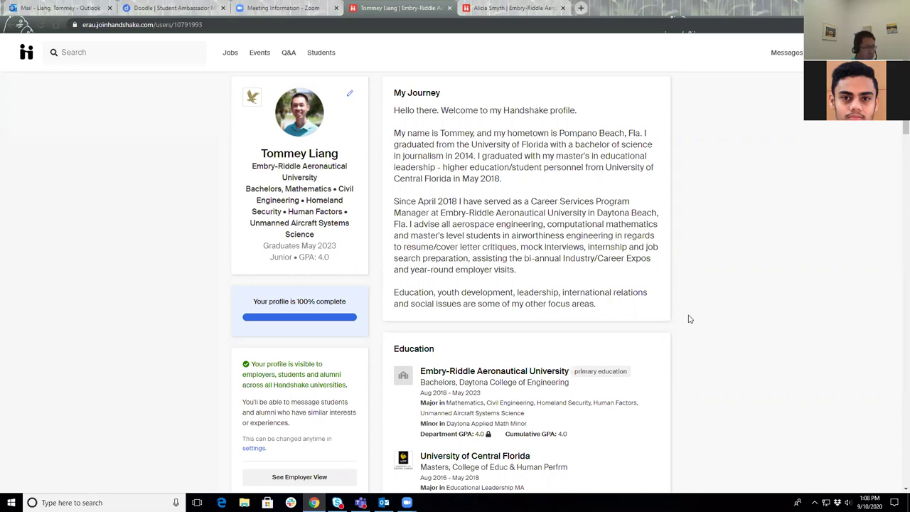
pyautogui.scroll(-2, 686, 319)
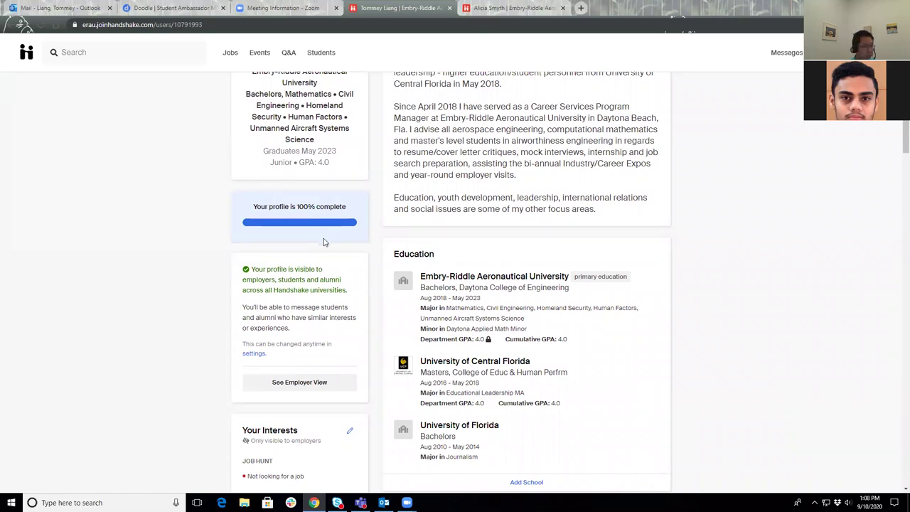
pyautogui.scroll(2, 316, 256)
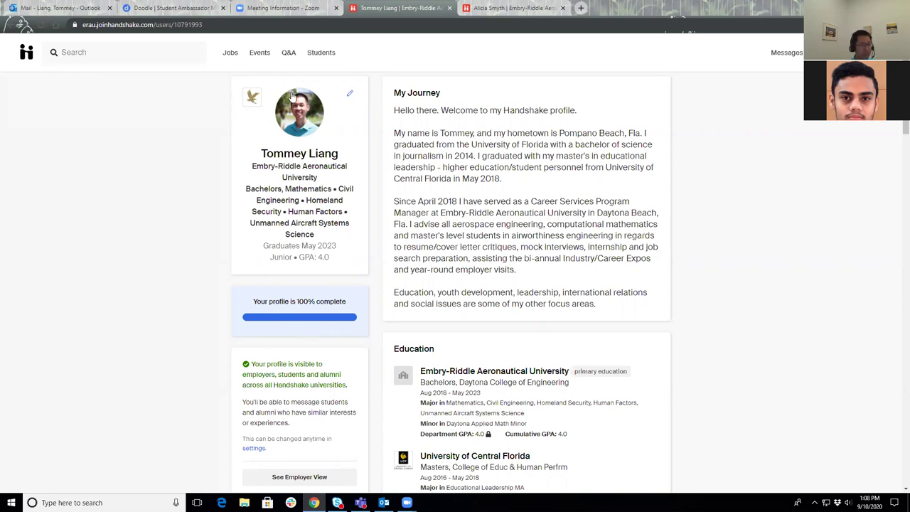
pyautogui.moveTo(292, 99)
pyautogui.moveTo(298, 129)
pyautogui.scroll(-3, 454, 258)
pyautogui.scroll(-4, 453, 260)
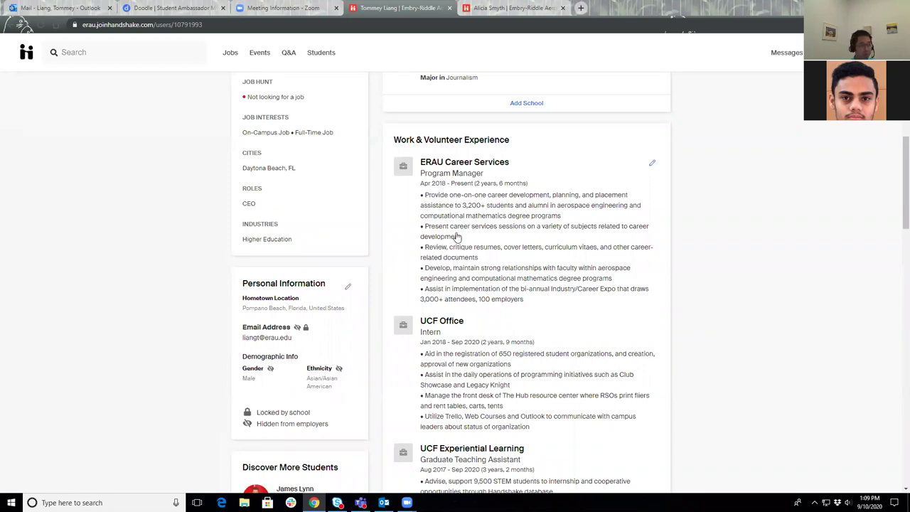
pyautogui.scroll(-1, 457, 237)
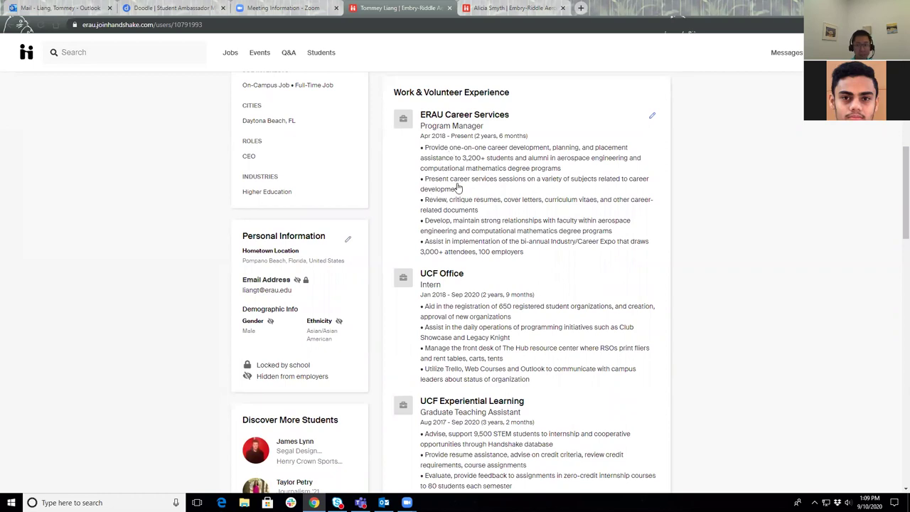
pyautogui.scroll(-2, 461, 267)
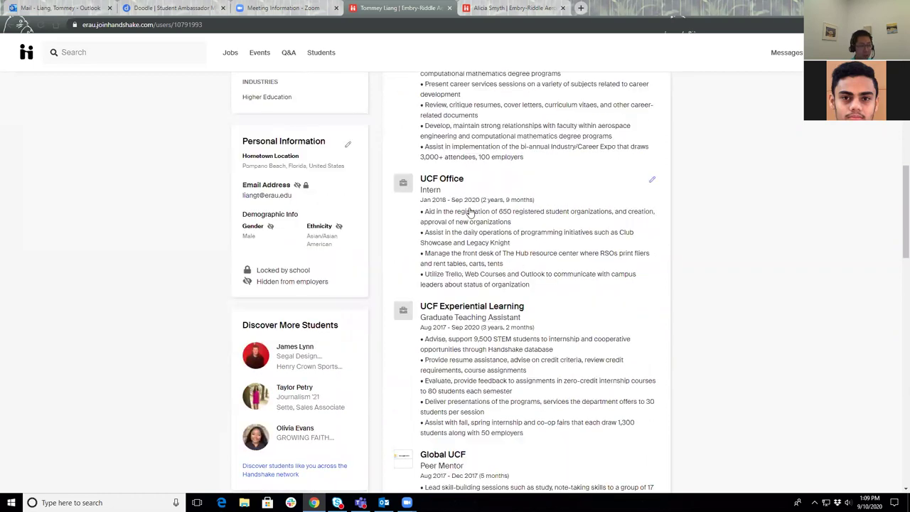
pyautogui.scroll(12, 466, 304)
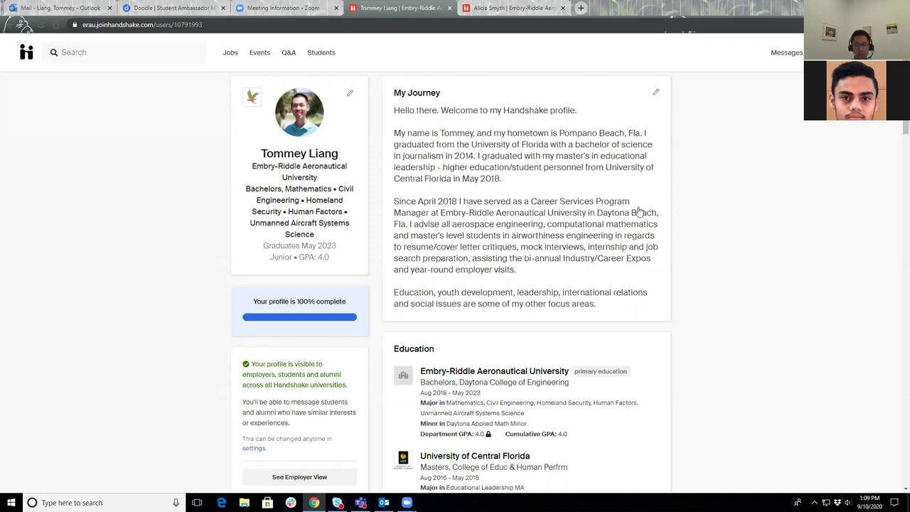
# Step: Examine the profile's education history, employer visibility notice and interests alongside the work experience entries
pyautogui.scroll(-3, 497, 321)
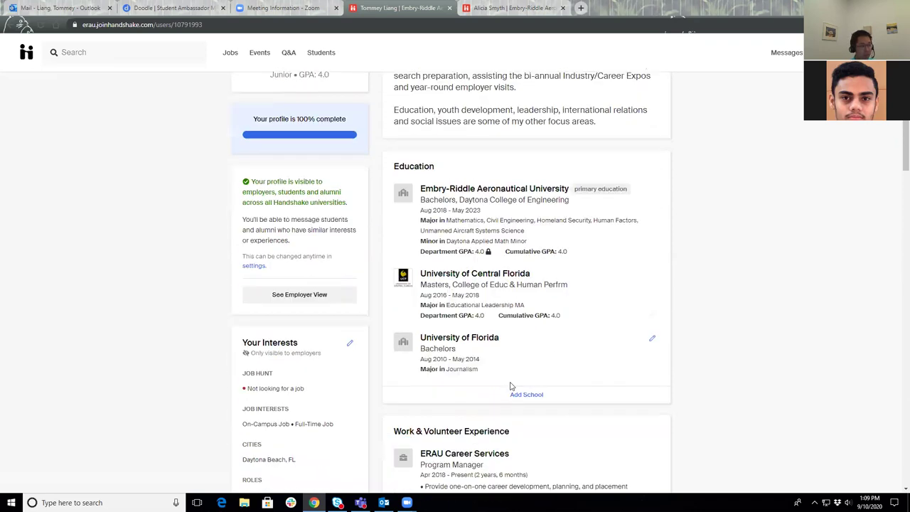
pyautogui.scroll(3, 444, 393)
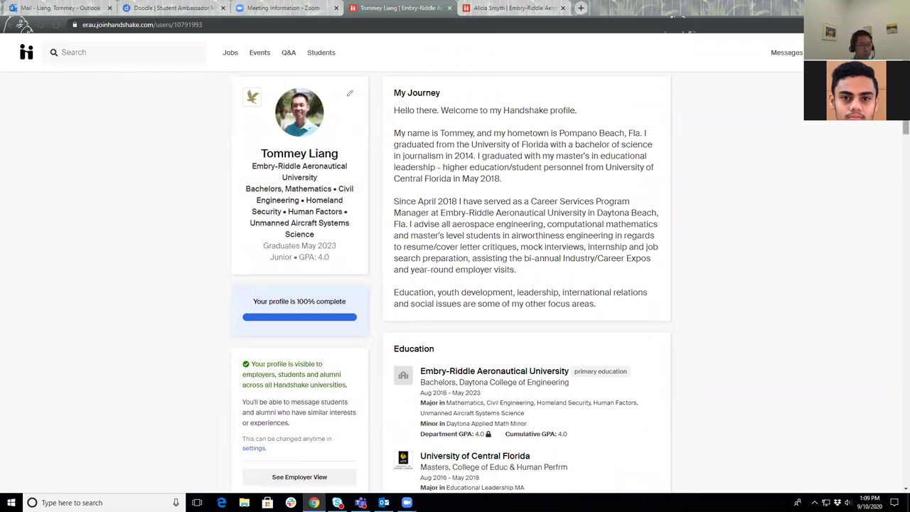
pyautogui.scroll(-5, 896, 163)
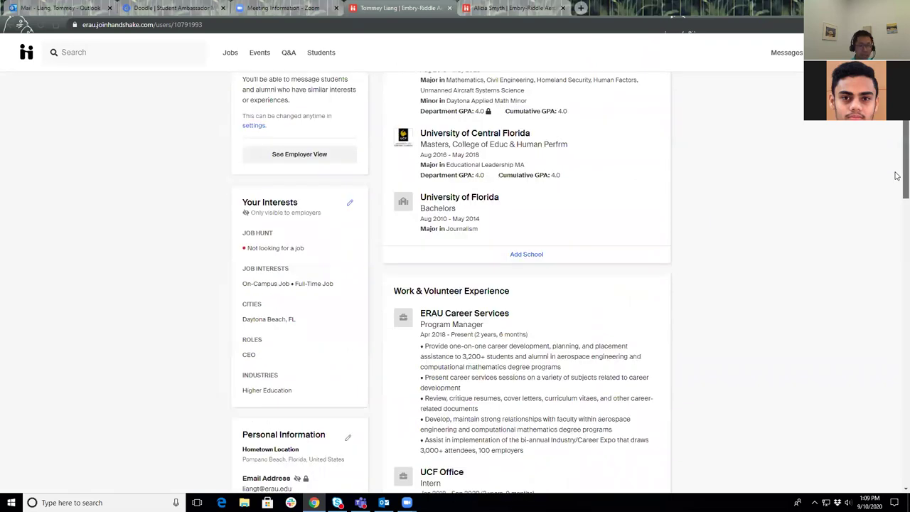
pyautogui.scroll(-1, 896, 185)
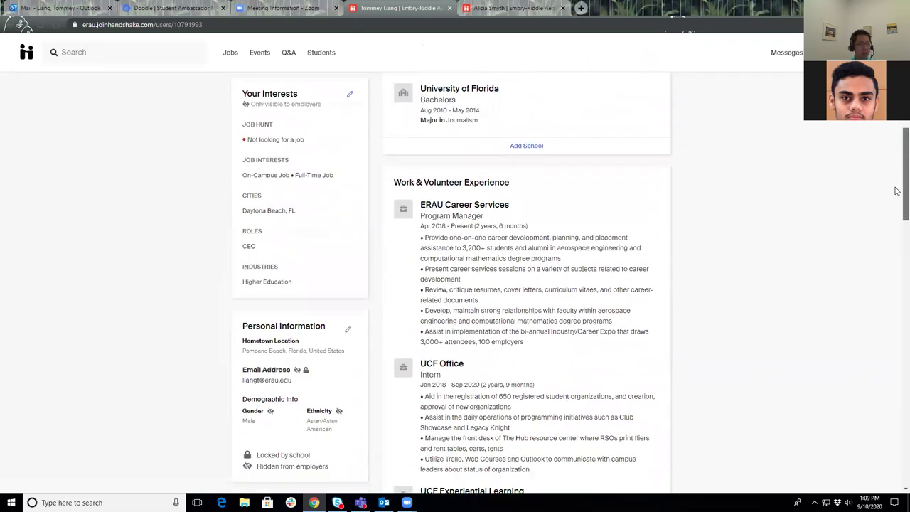
pyautogui.scroll(-1, 896, 192)
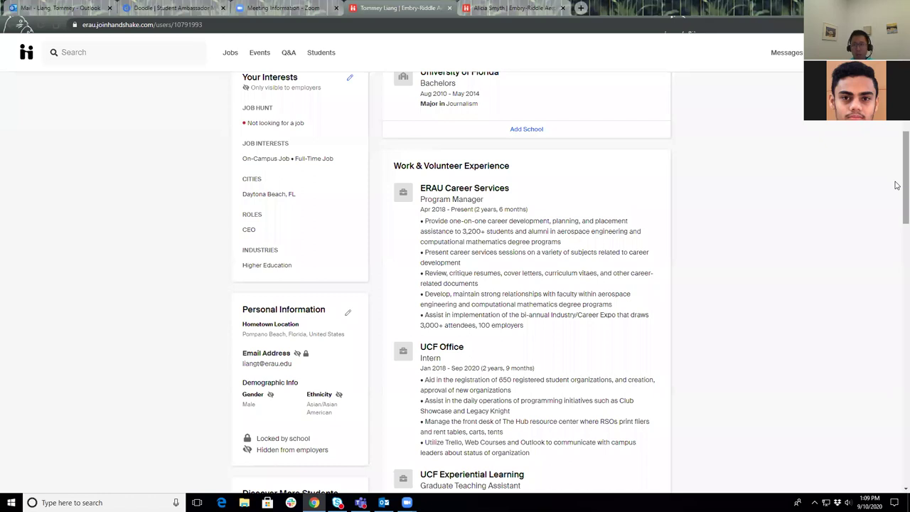
pyautogui.scroll(6, 896, 185)
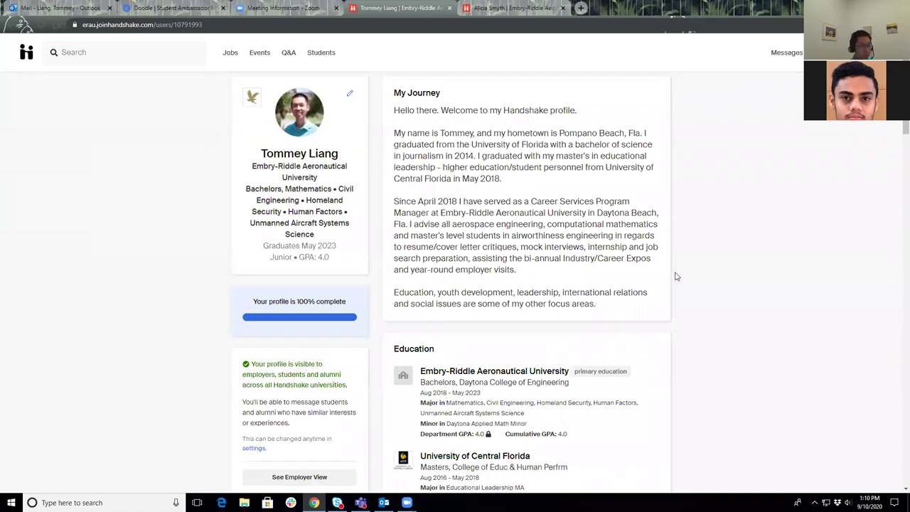
pyautogui.scroll(-3, 900, 185)
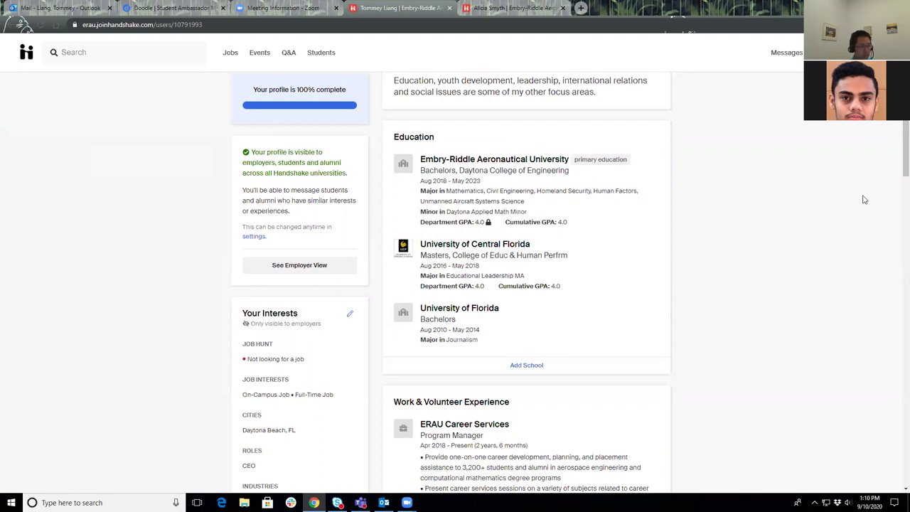
pyautogui.scroll(-1, 897, 150)
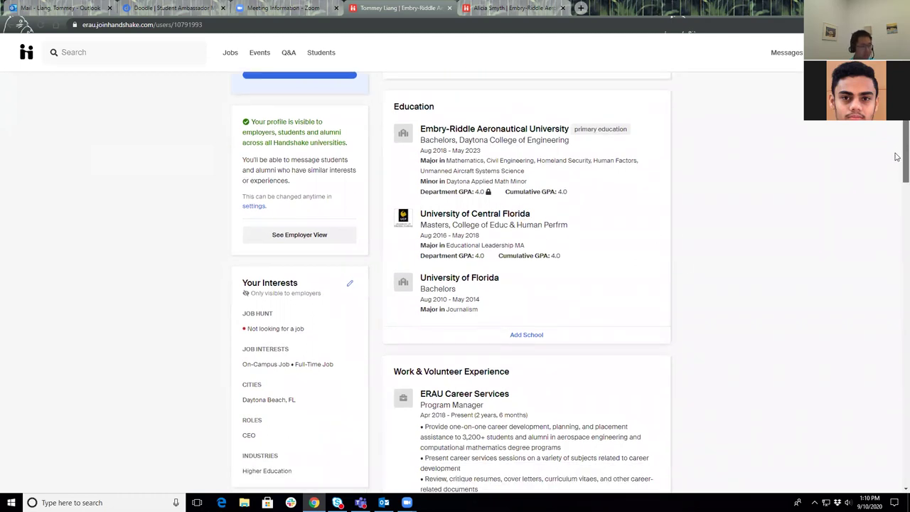
pyautogui.scroll(-2, 896, 160)
pyautogui.scroll(1, 758, 256)
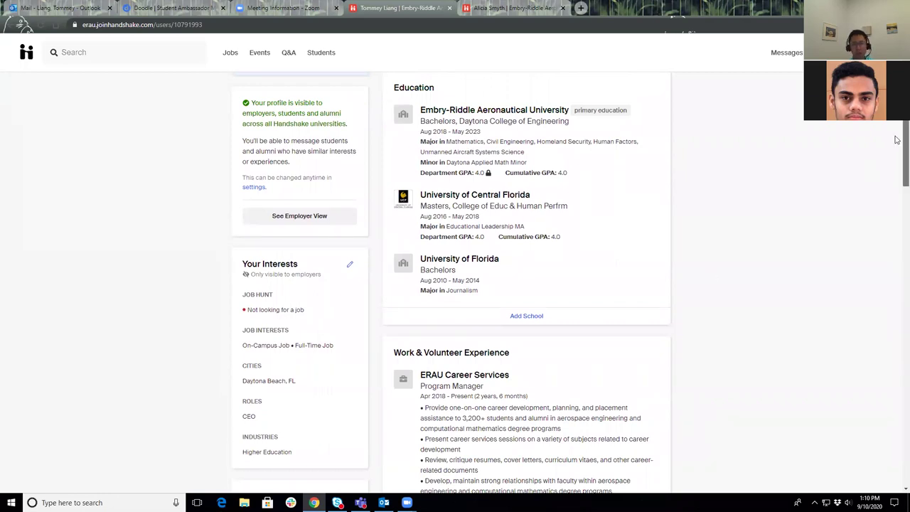
pyautogui.scroll(-1, 897, 146)
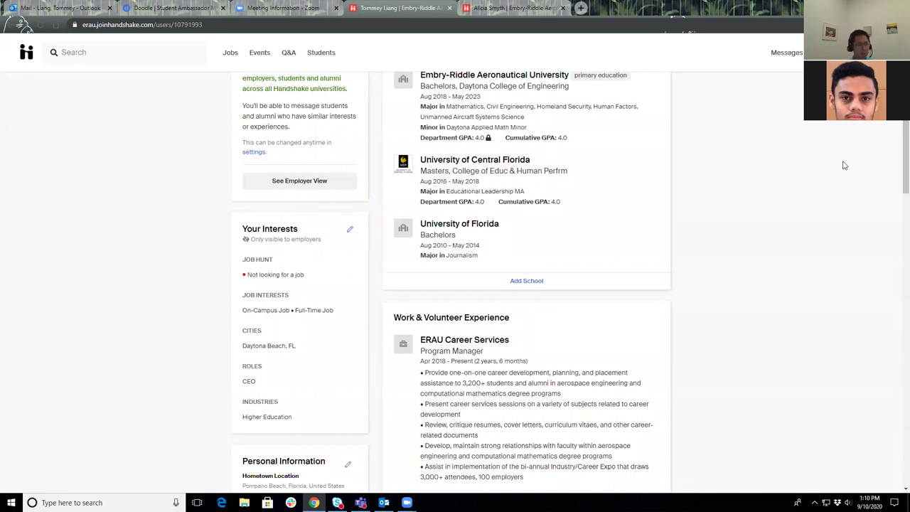
pyautogui.scroll(1, 897, 135)
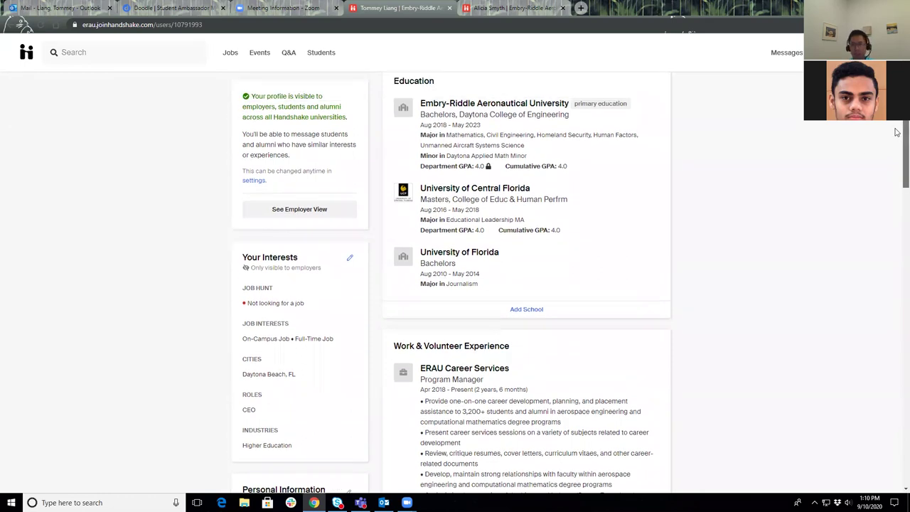
# Step: Open the Your Interests section for editing and view the available job hunt statuses
pyautogui.scroll(-3, 278, 197)
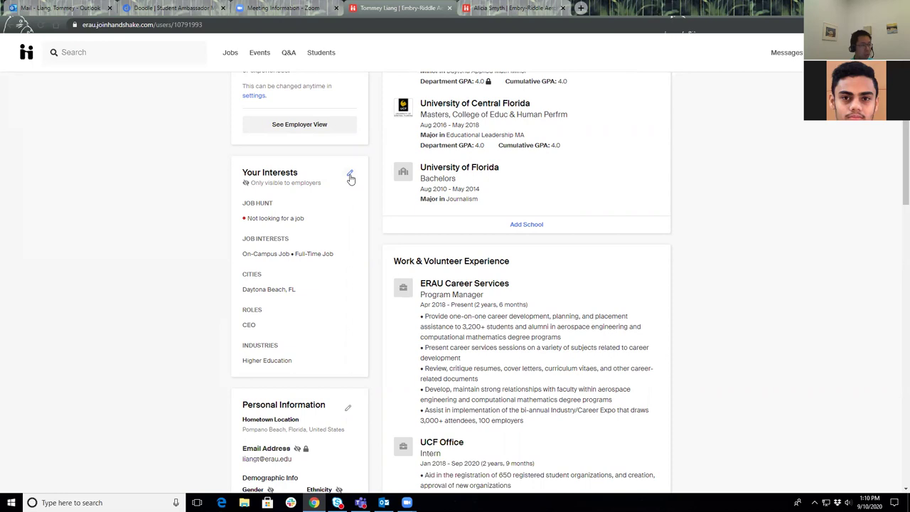
pyautogui.scroll(-1, 367, 246)
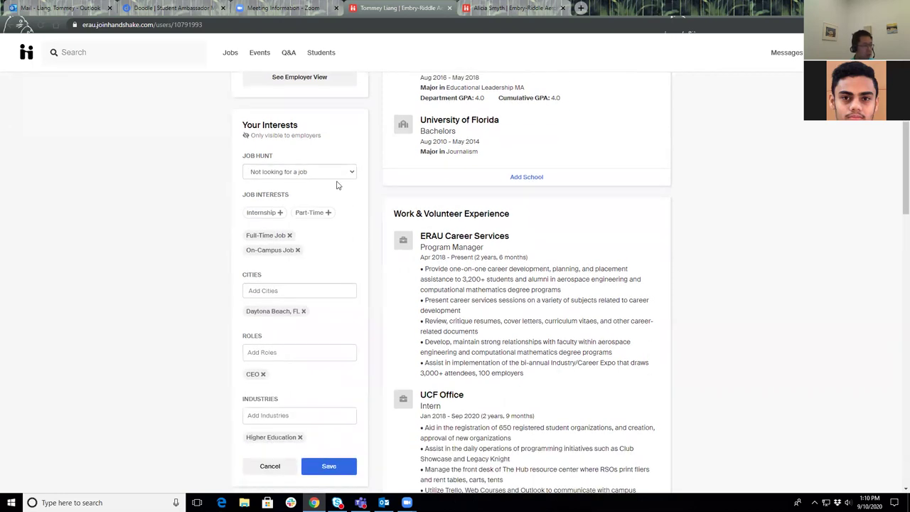
pyautogui.click(334, 174)
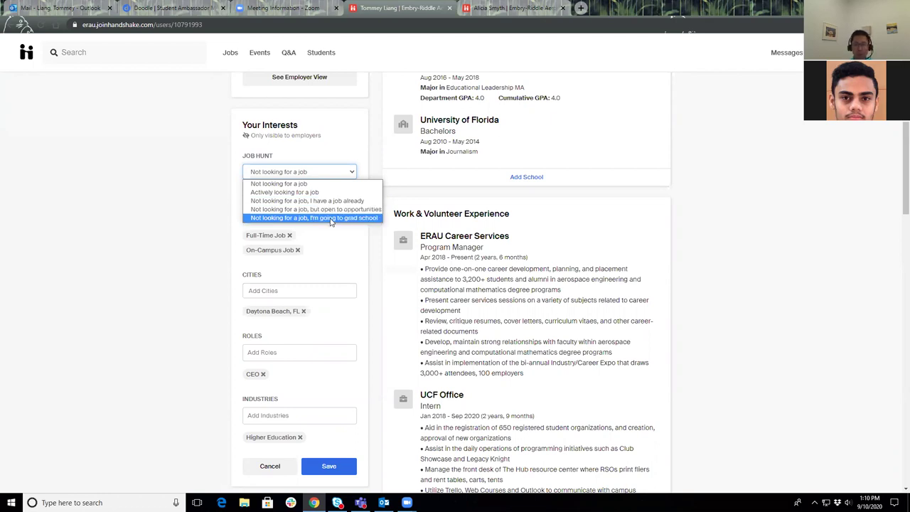
pyautogui.press('Escape')
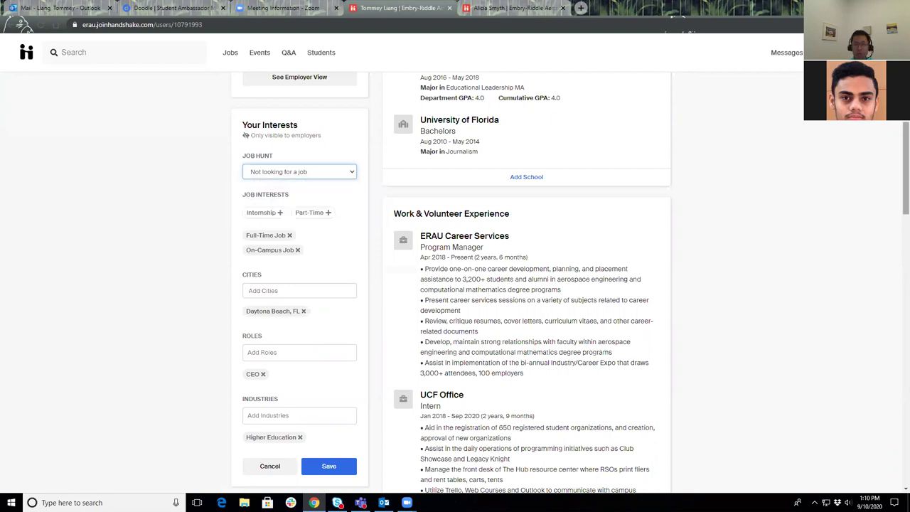
pyautogui.click(306, 176)
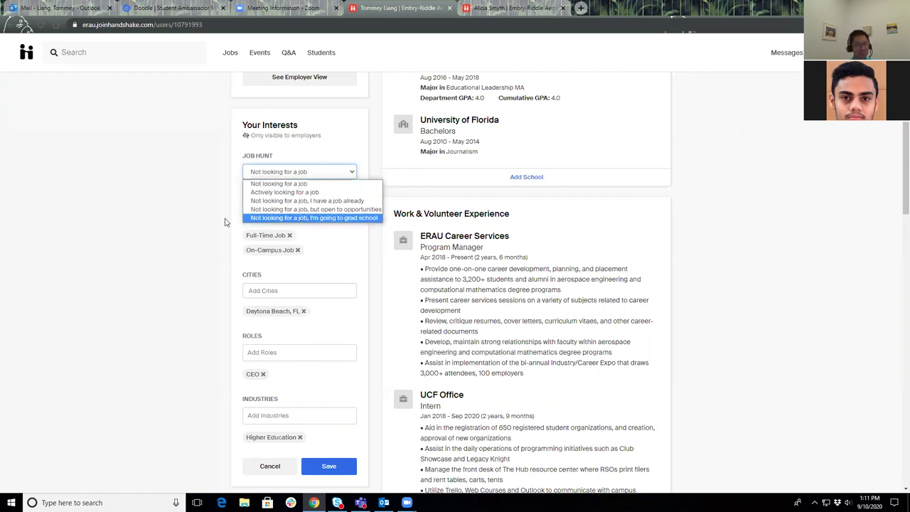
pyautogui.click(200, 231)
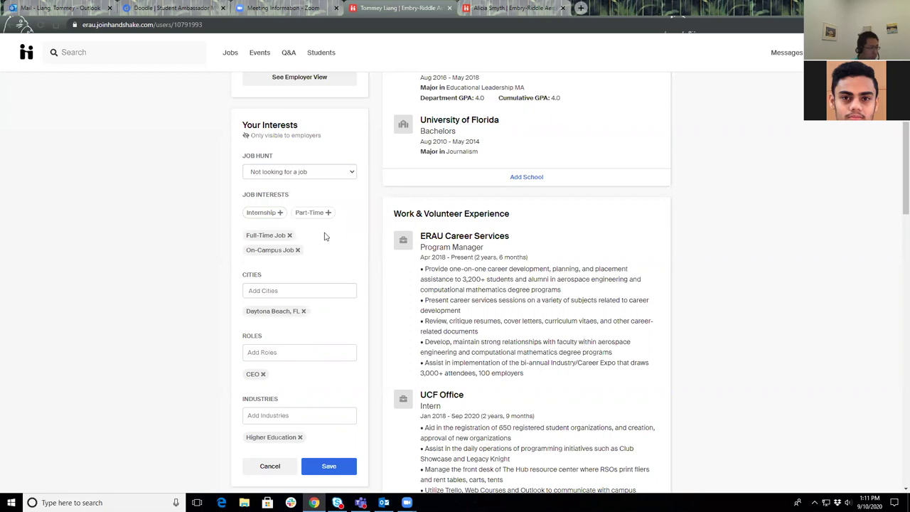
# Step: Add Los Angeles, California, Topeka, Kansas, and Pompano Beach, Florida, to the cities of interest
pyautogui.scroll(-1, 306, 213)
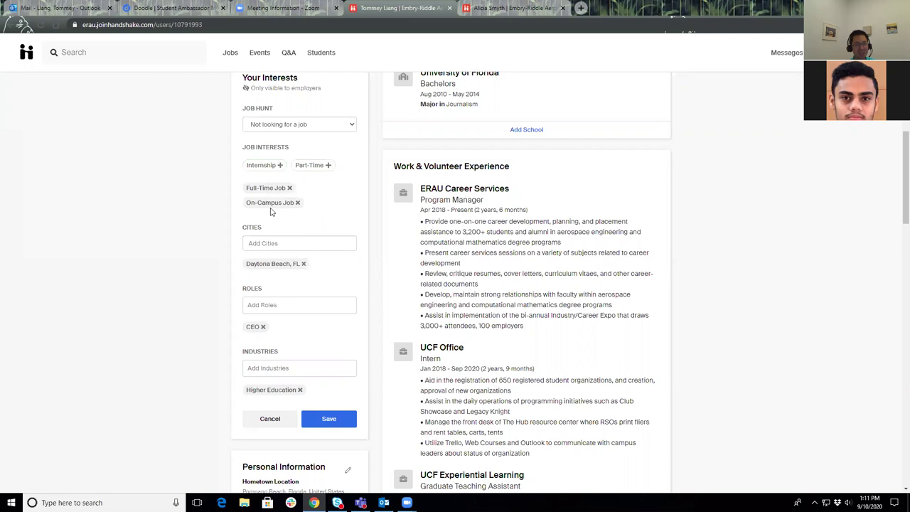
pyautogui.scroll(-1, 299, 220)
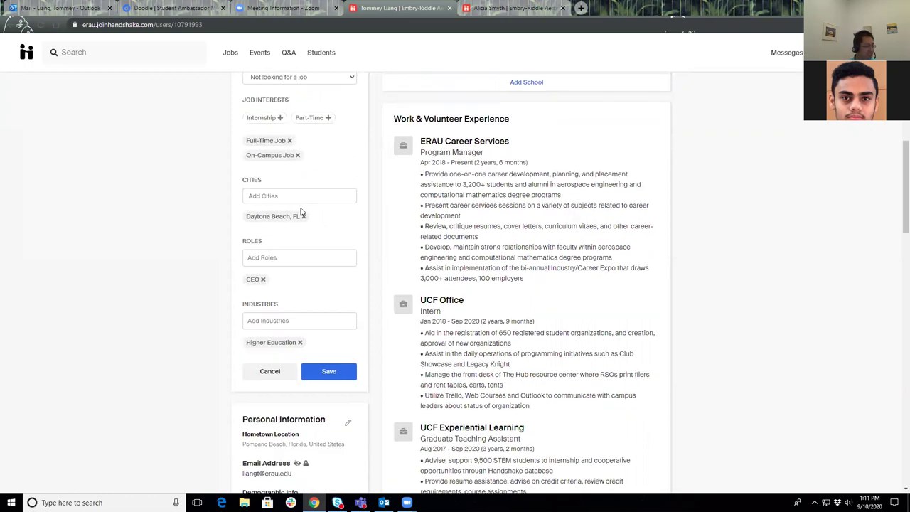
pyautogui.click(305, 199)
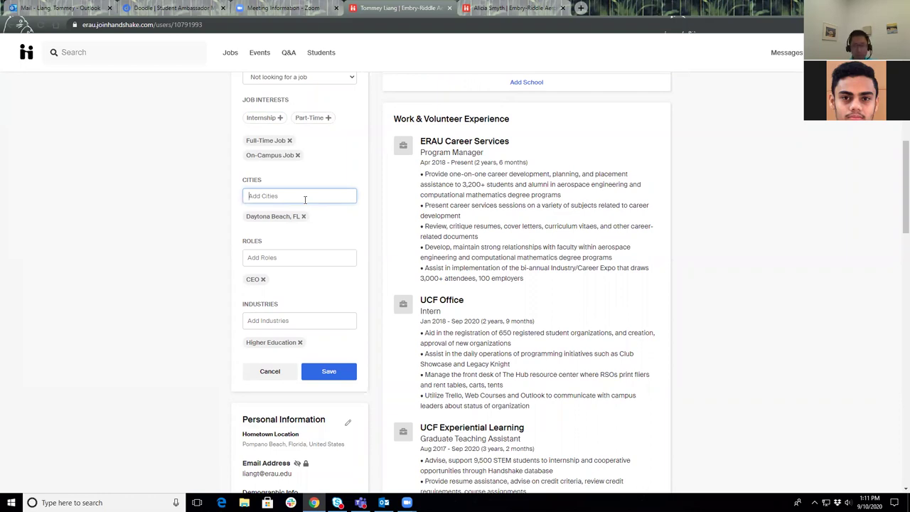
pyautogui.write('los a')
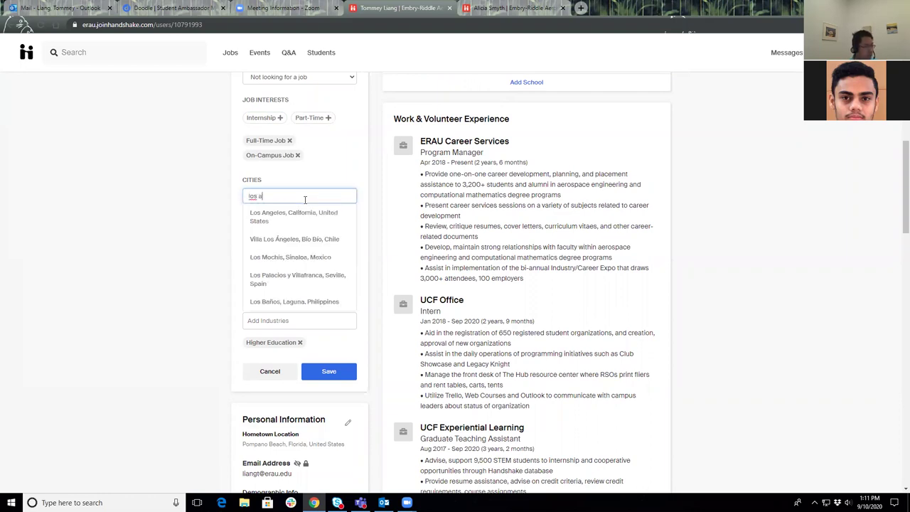
pyautogui.click(311, 218)
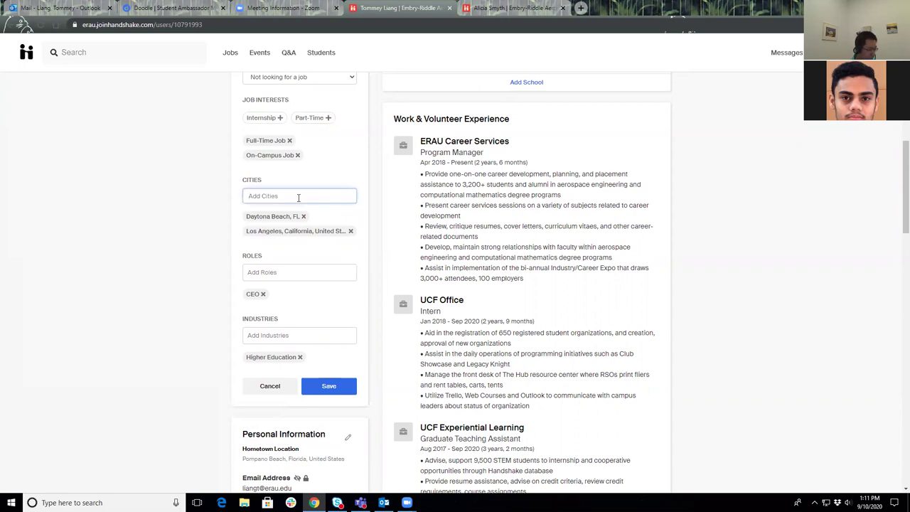
pyautogui.write('topeka, kan')
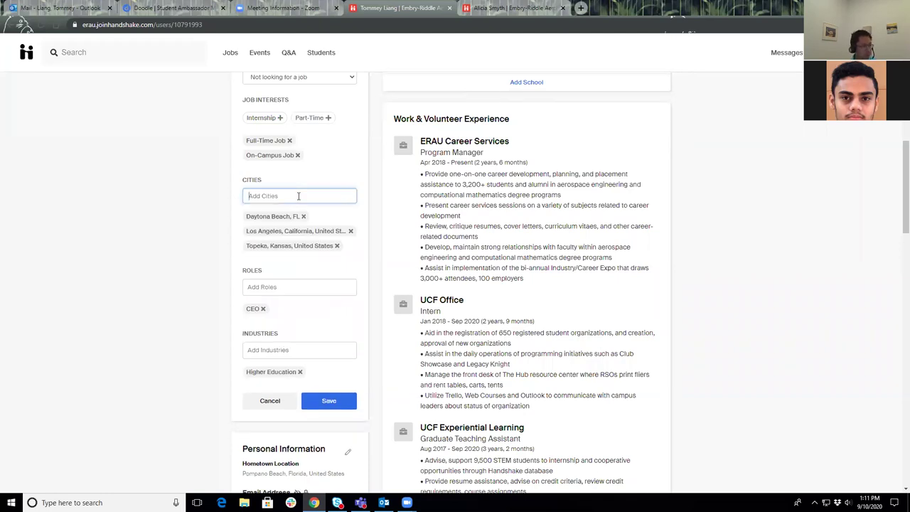
pyautogui.write('pompano beach')
pyautogui.click(299, 213)
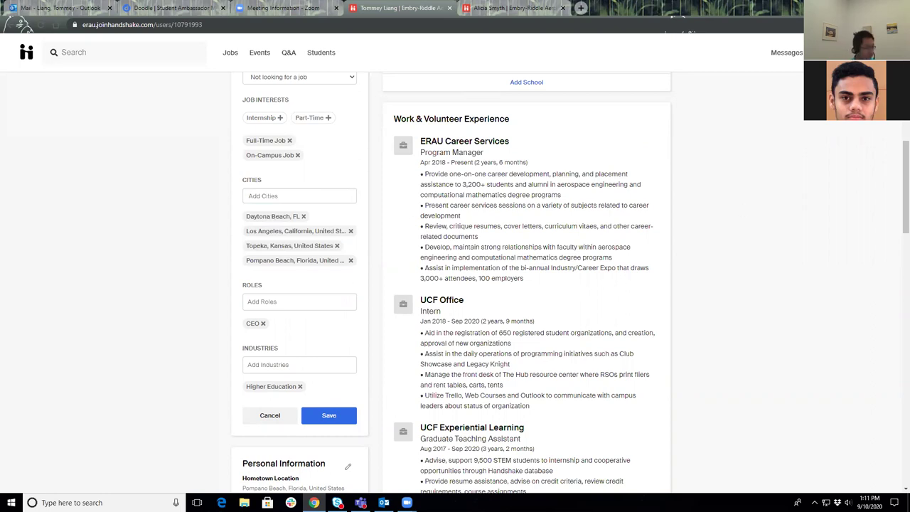
# Step: Add CFO to the roles of interest
pyautogui.scroll(-1, 279, 292)
pyautogui.click(290, 254)
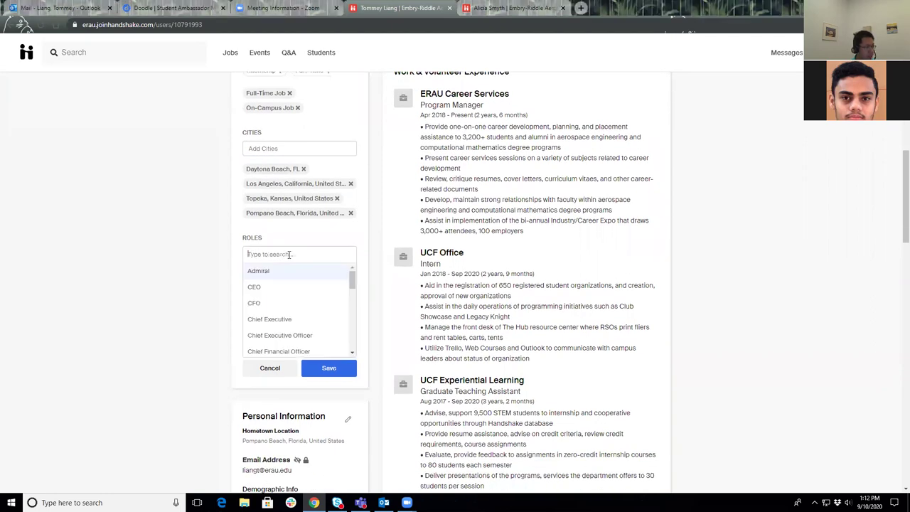
pyautogui.click(288, 306)
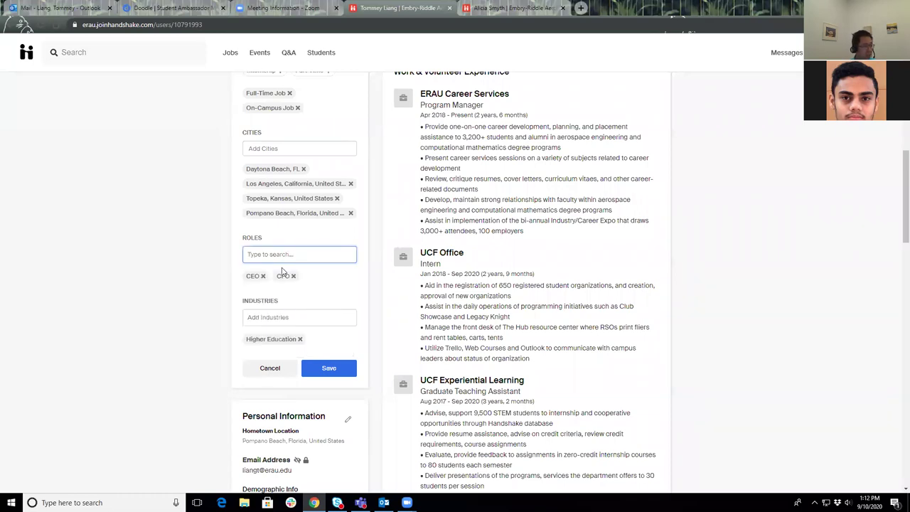
# Step: Add Aerospace to the industries of interest
pyautogui.scroll(-1, 256, 277)
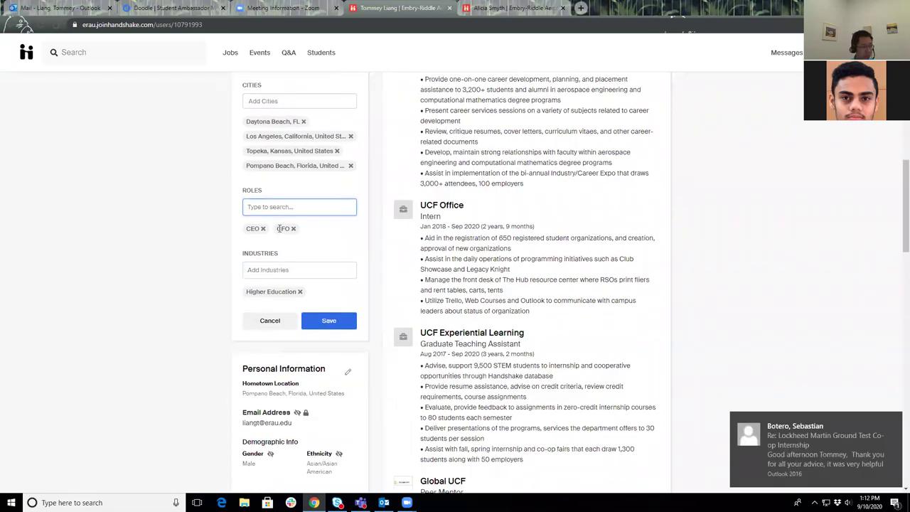
pyautogui.scroll(-1, 284, 274)
pyautogui.click(299, 219)
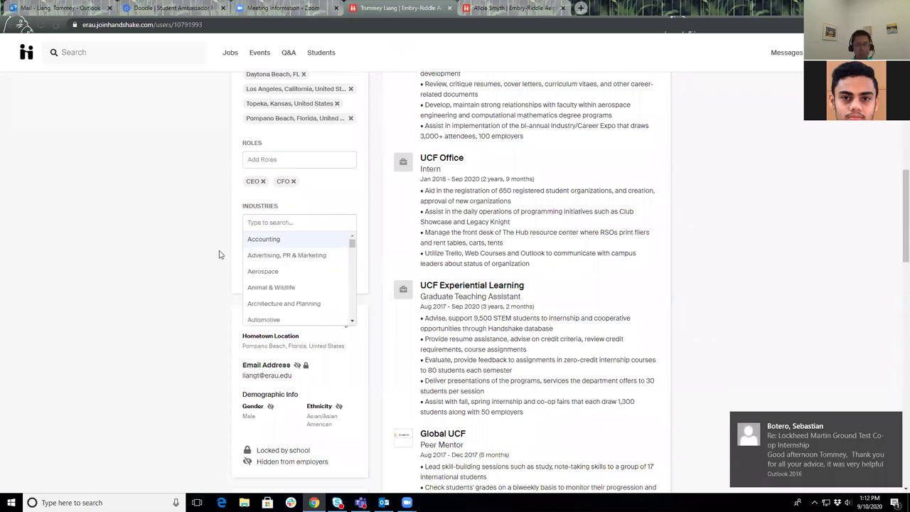
pyautogui.click(219, 257)
pyautogui.click(291, 225)
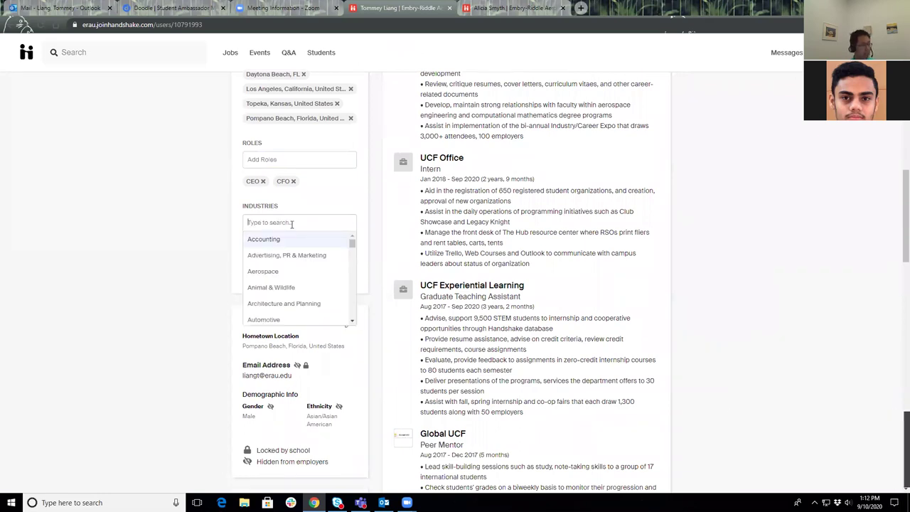
pyautogui.write('aerospace')
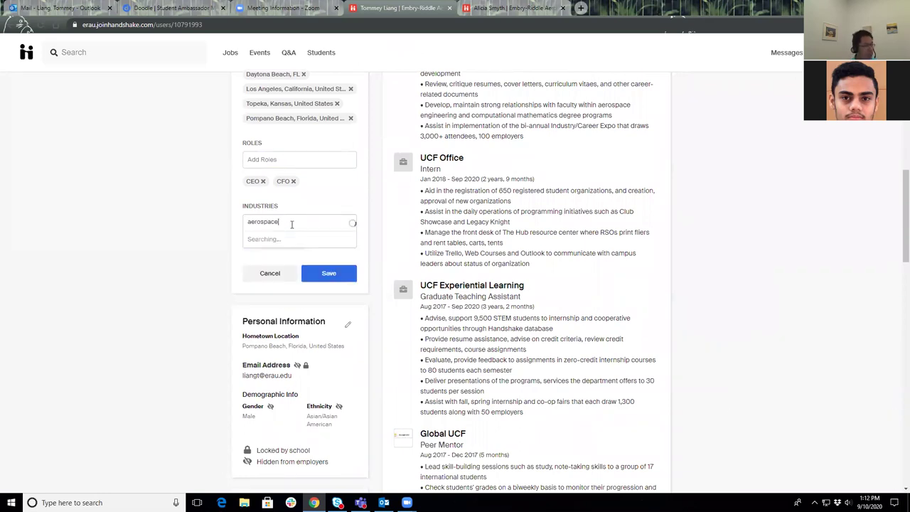
pyautogui.click(291, 242)
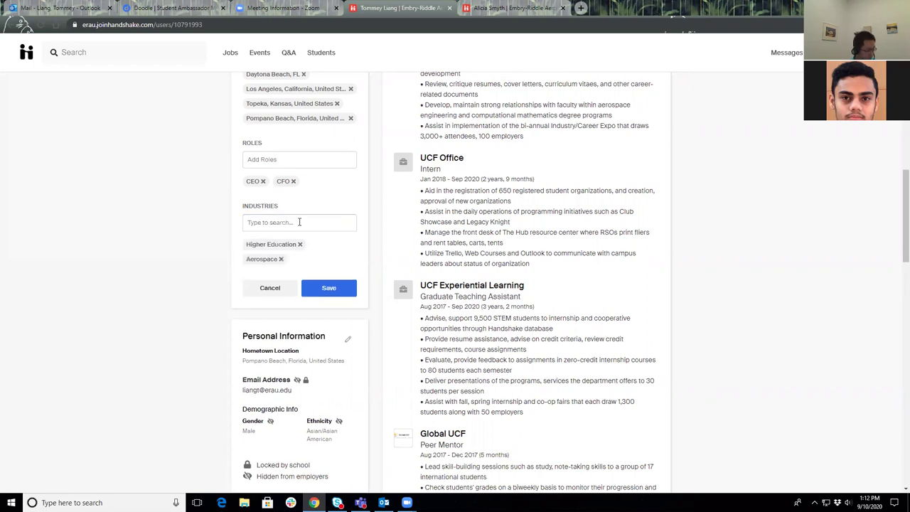
# Step: Try to find aviation among the industries of interest and clear the search text
pyautogui.write('aviation')
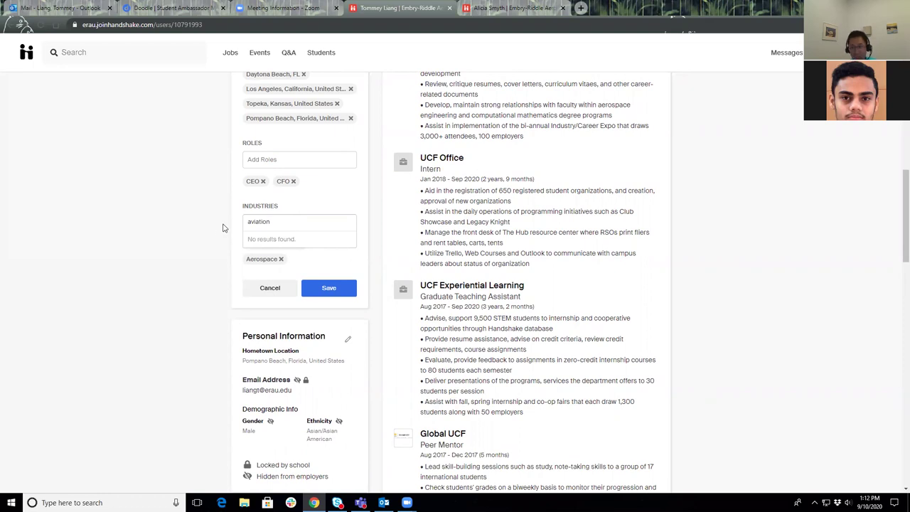
pyautogui.press('BackSpace')
pyautogui.press('BackSpace')
pyautogui.press('BackSpace')
pyautogui.press('BackSpace')
pyautogui.press('BackSpace')
pyautogui.press('BackSpace')
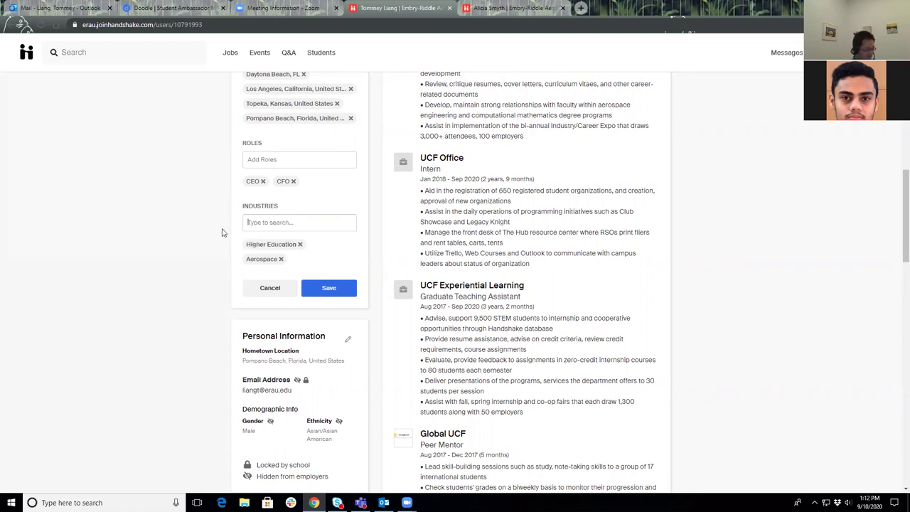
# Step: Add Civil Engineering to the industries of interest and save the updated interests
pyautogui.write('engineer')
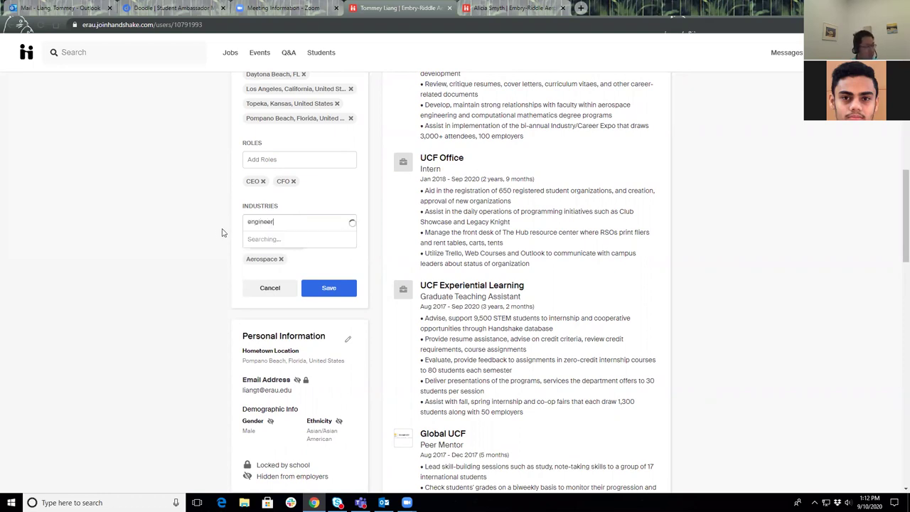
pyautogui.click(277, 239)
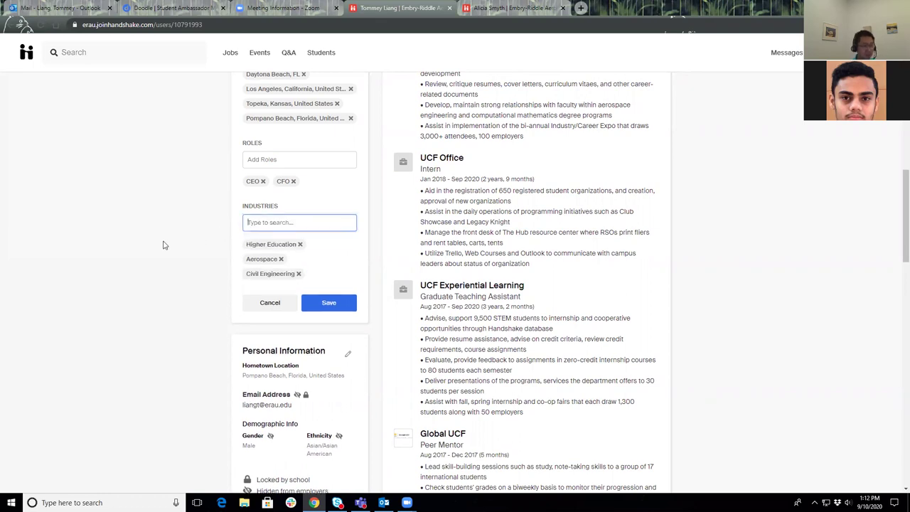
pyautogui.click(164, 245)
pyautogui.scroll(-1, 166, 248)
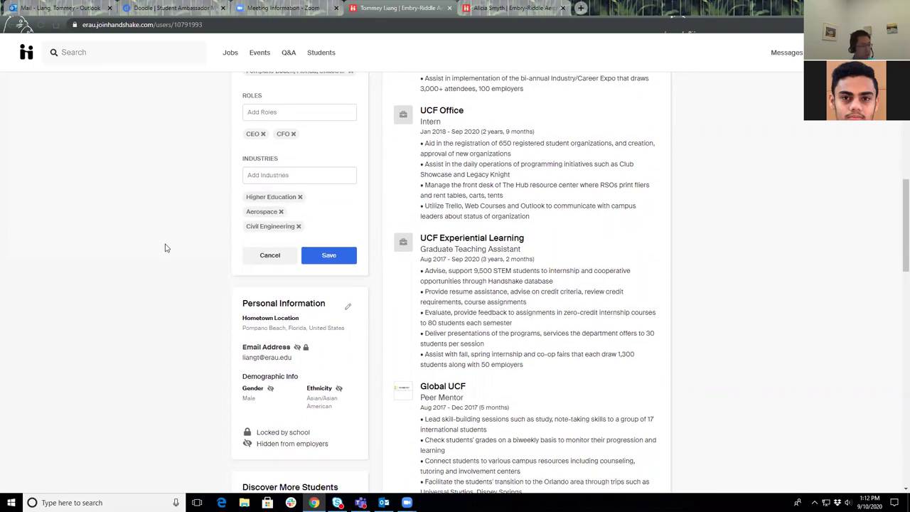
pyautogui.scroll(3, 339, 270)
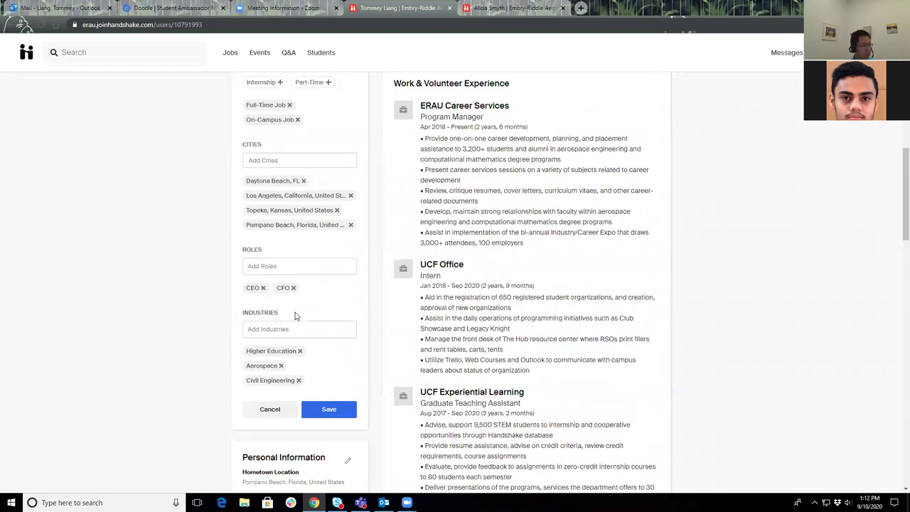
pyautogui.scroll(-1, 298, 319)
pyautogui.click(328, 398)
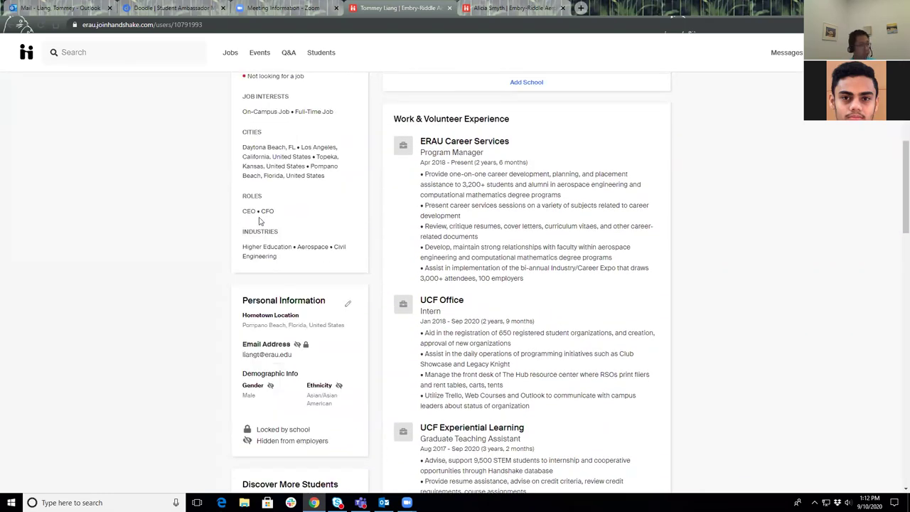
# Step: Review the saved Your Interests section and the Work & Volunteer Experience entries
pyautogui.scroll(2, 260, 221)
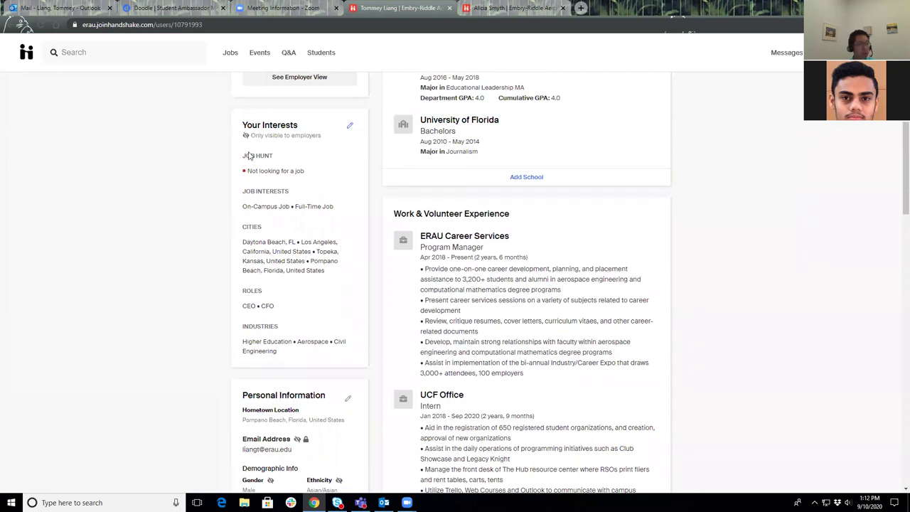
pyautogui.scroll(-1, 515, 286)
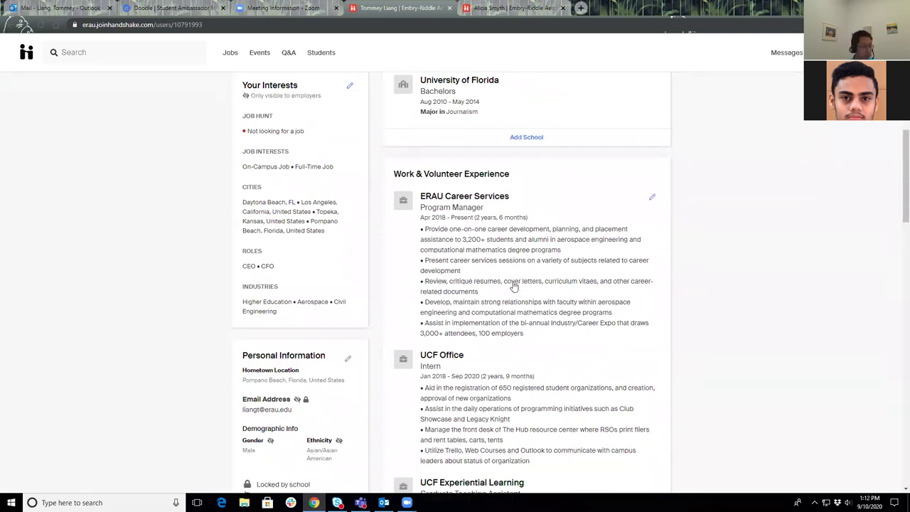
pyautogui.scroll(-3, 514, 286)
pyautogui.scroll(2, 471, 185)
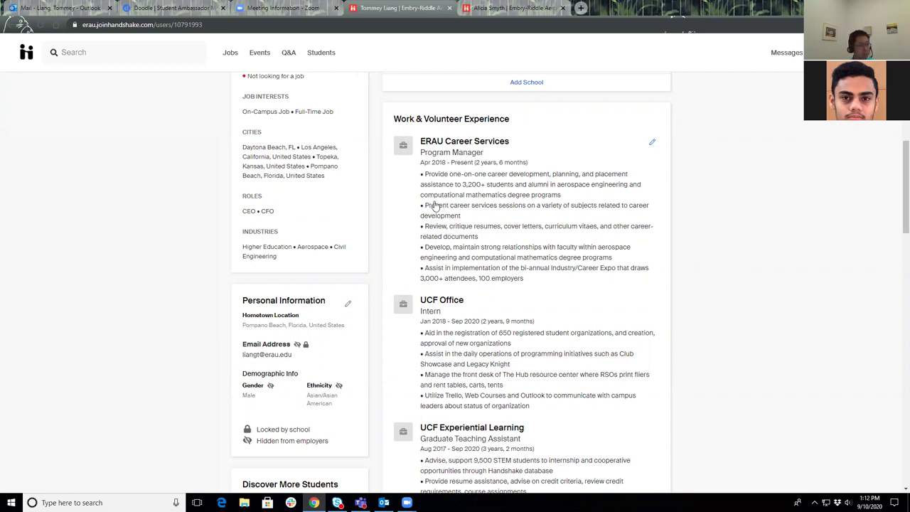
pyautogui.scroll(-1, 585, 159)
pyautogui.scroll(1, 658, 155)
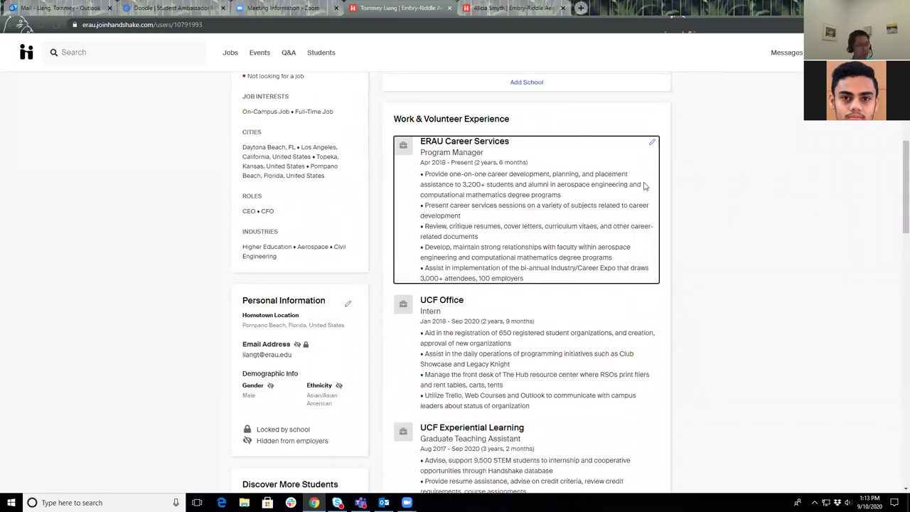
# Step: Open the ERAU Career Services work experience entry for editing and examine its job title, employer, time period, location and description fields
pyautogui.click(654, 145)
pyautogui.scroll(-1, 582, 218)
pyautogui.scroll(1, 581, 218)
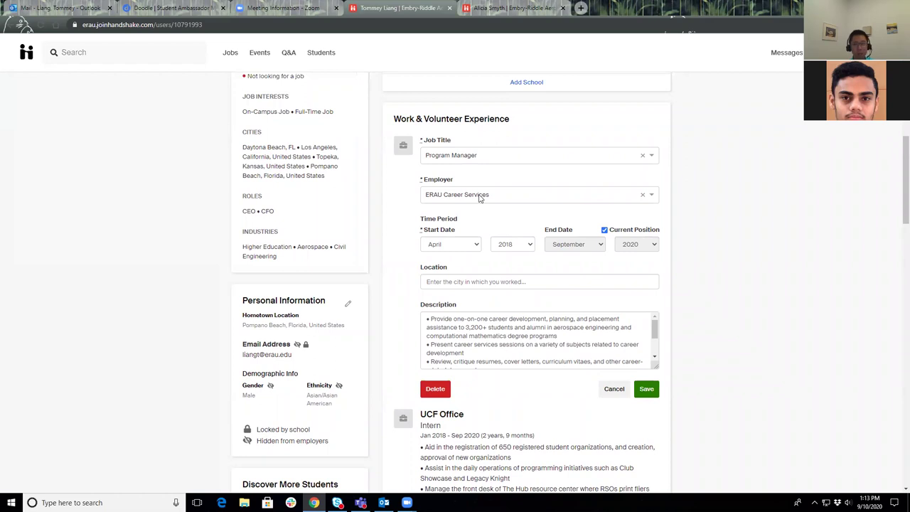
pyautogui.scroll(-1, 458, 235)
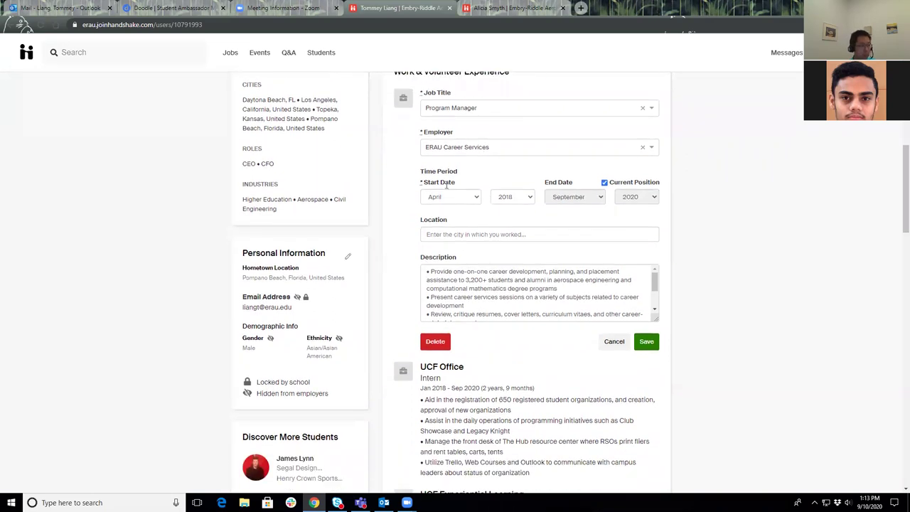
pyautogui.scroll(-1, 564, 239)
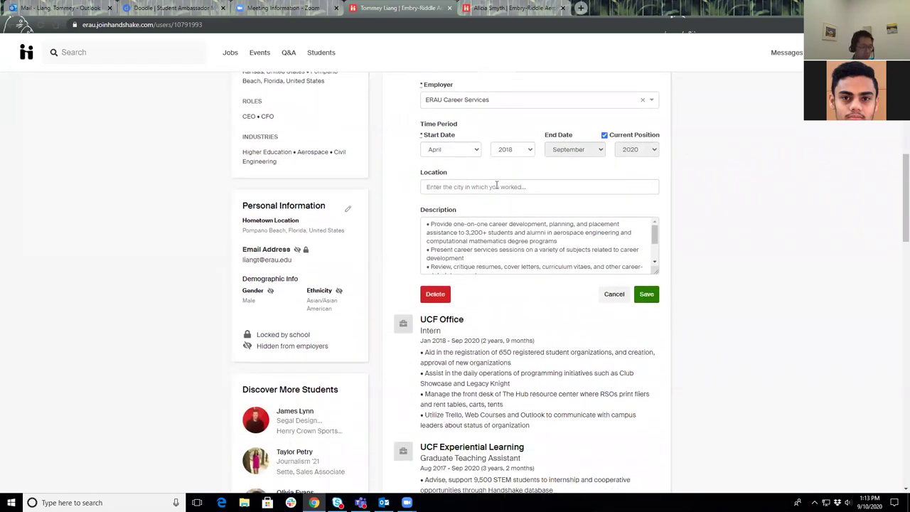
pyautogui.scroll(-1, 497, 185)
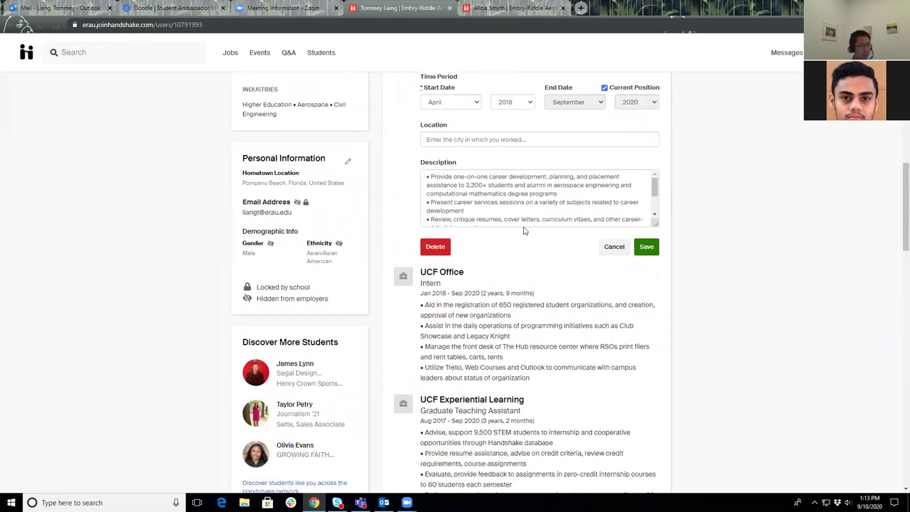
# Step: Enlarge the job description box, try replacing its first bullet with a hyphen, and discard the edit
pyautogui.moveTo(656, 224); pyautogui.dragTo(664, 269)
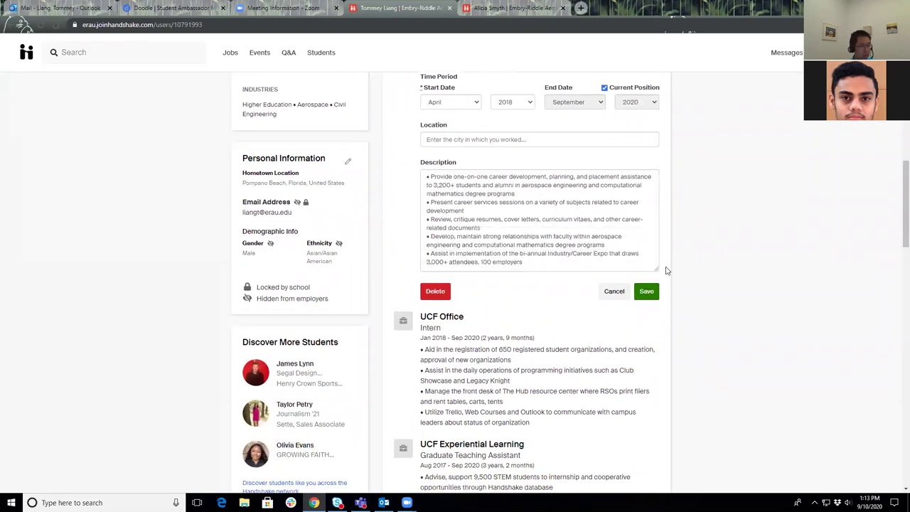
pyautogui.click(429, 175)
pyautogui.press('BackSpace')
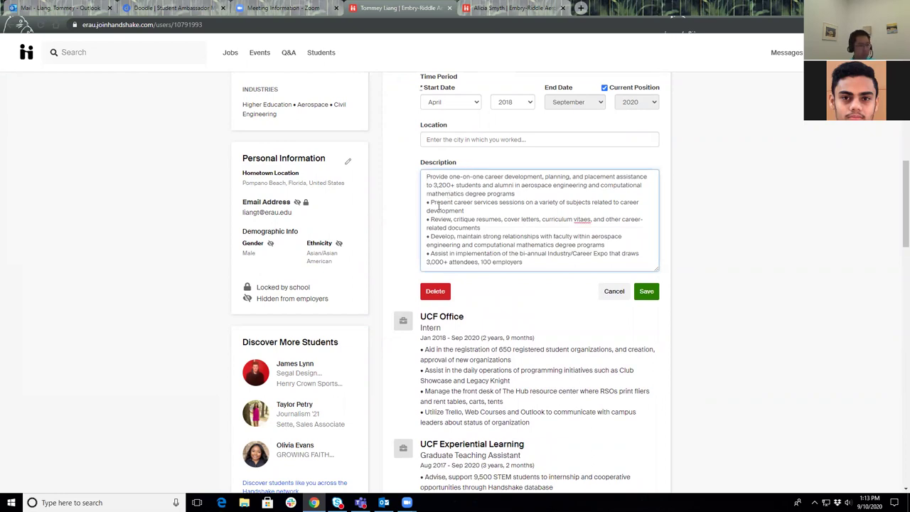
pyautogui.write('-')
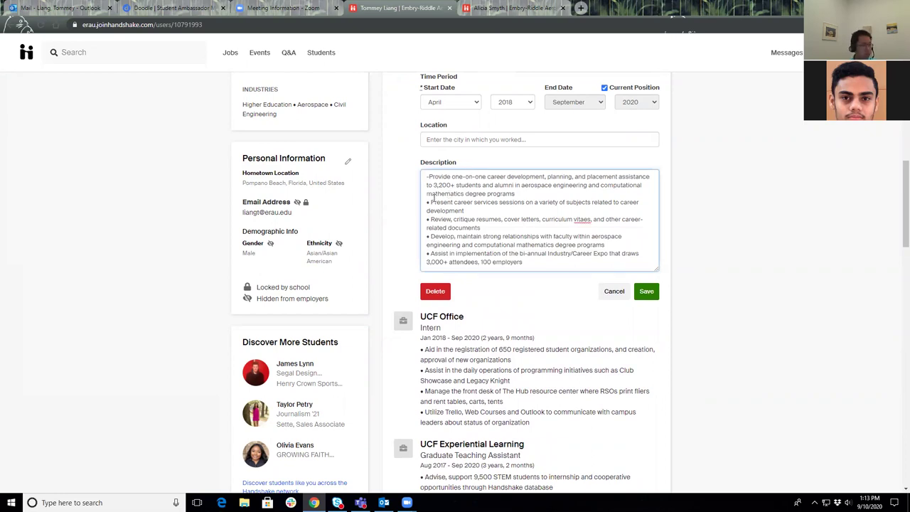
pyautogui.click(433, 202)
pyautogui.click(621, 293)
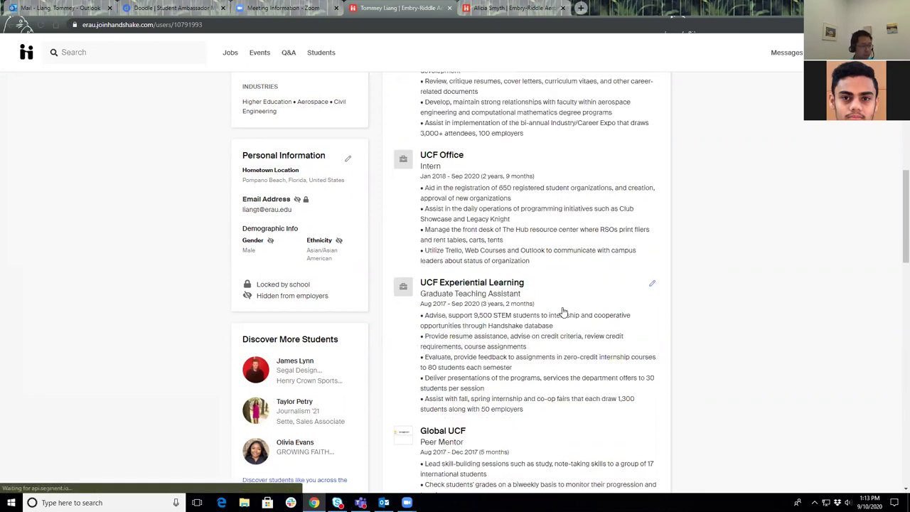
# Step: Open the Personal Information section for editing, view its hometown and demographic fields, and close it without saving
pyautogui.scroll(-1, 563, 311)
pyautogui.scroll(1, 562, 311)
pyautogui.scroll(-1, 563, 310)
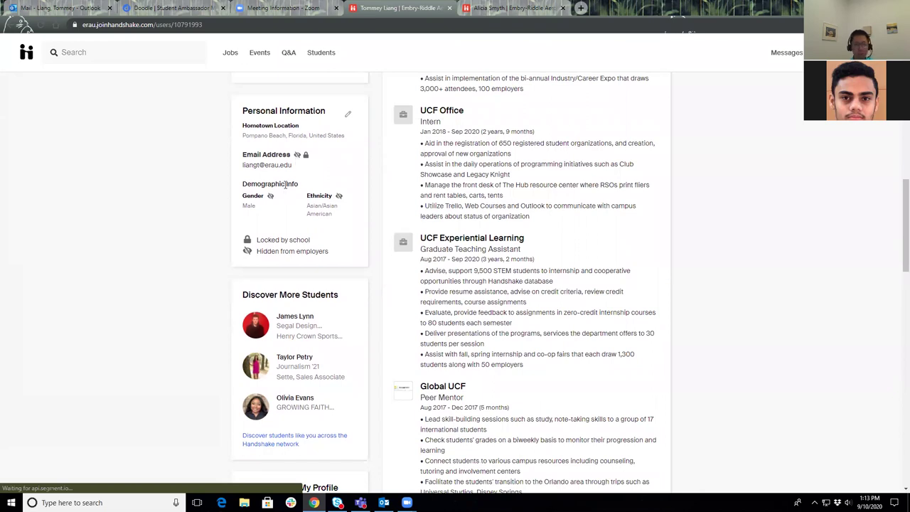
pyautogui.click(349, 120)
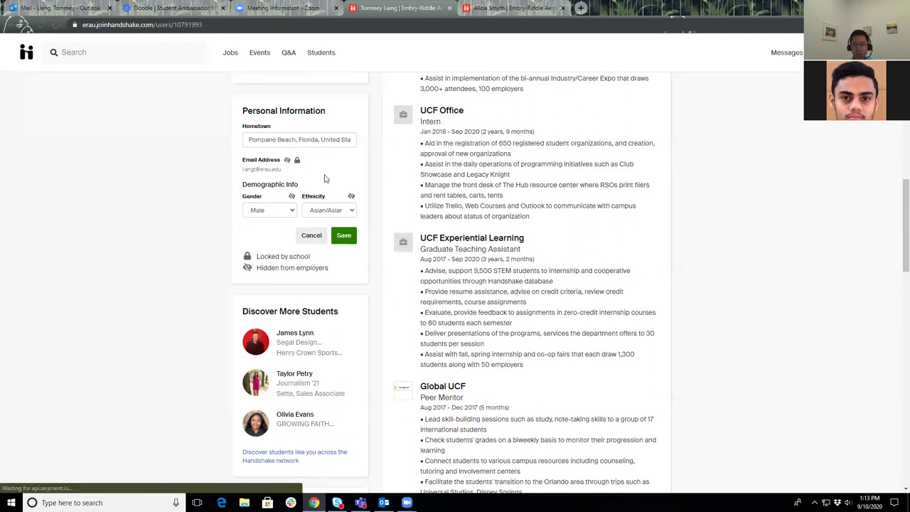
pyautogui.click(315, 239)
# Step: Examine the Discover More Students suggestions, the profile viewers, the skills list and the earlier work experience entries
pyautogui.scroll(-2, 514, 249)
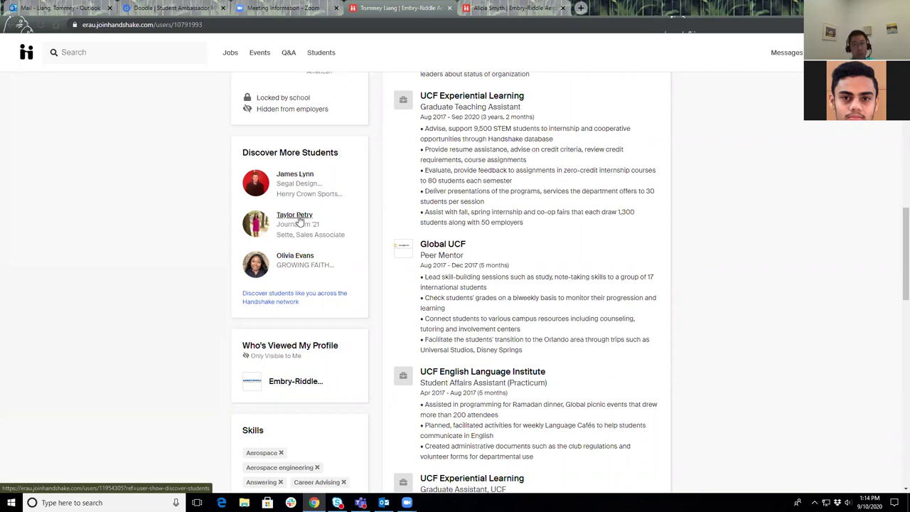
pyautogui.scroll(-1, 299, 222)
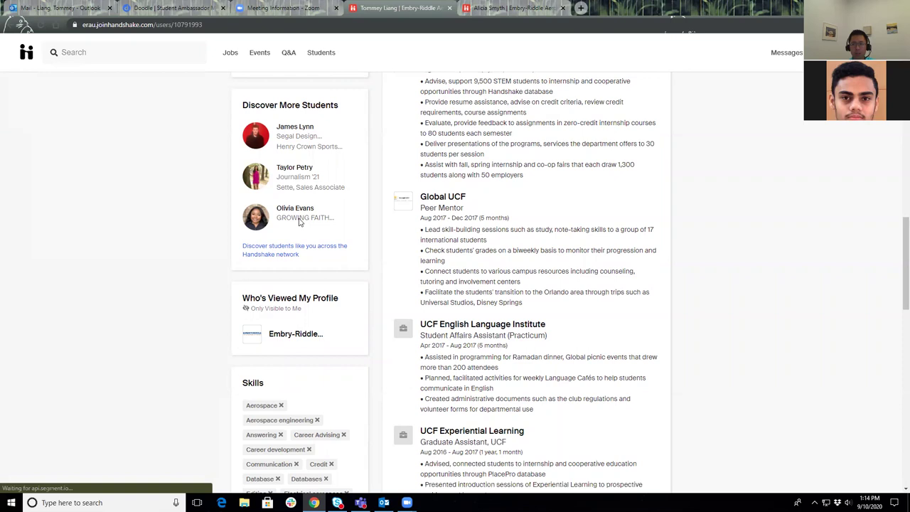
pyautogui.scroll(1, 300, 222)
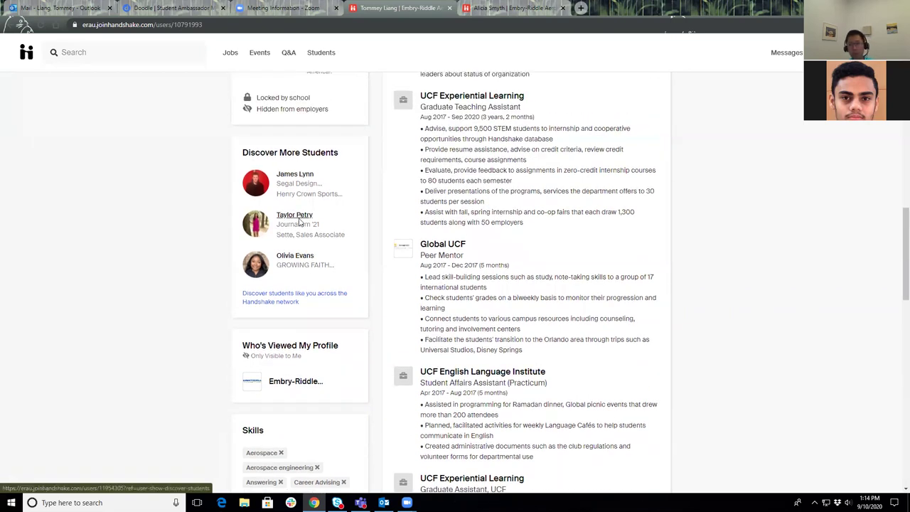
pyautogui.scroll(-1, 299, 223)
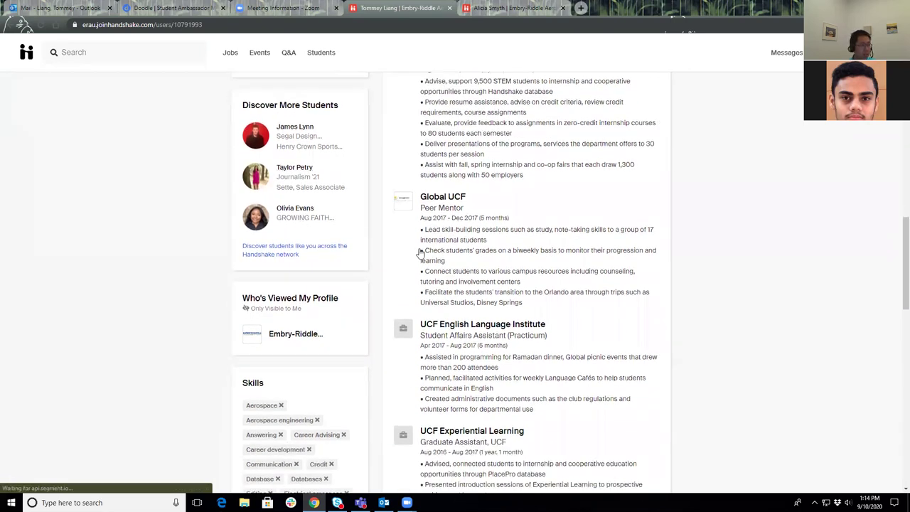
pyautogui.scroll(-1, 417, 251)
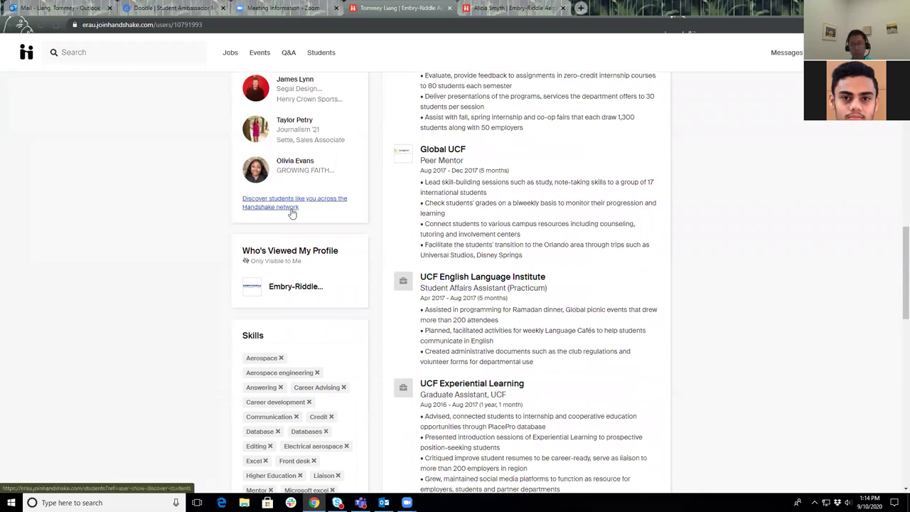
pyautogui.scroll(1, 298, 185)
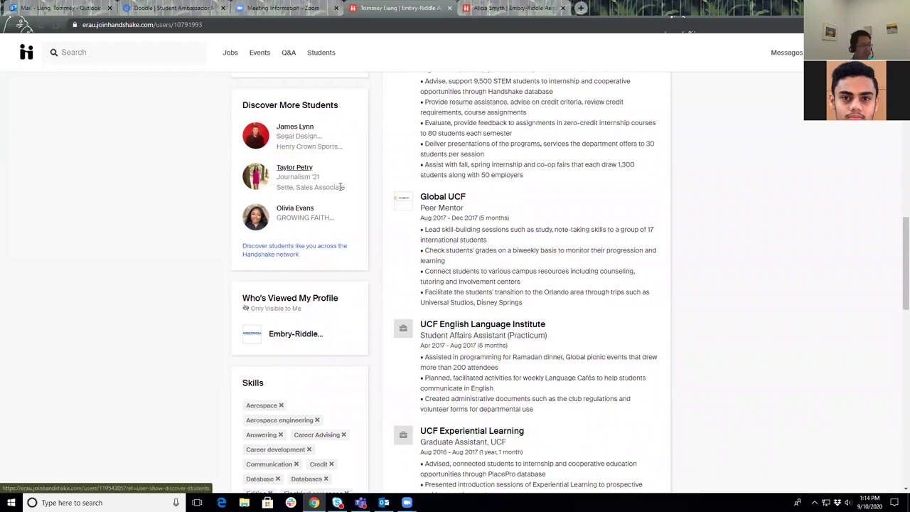
pyautogui.click(345, 210)
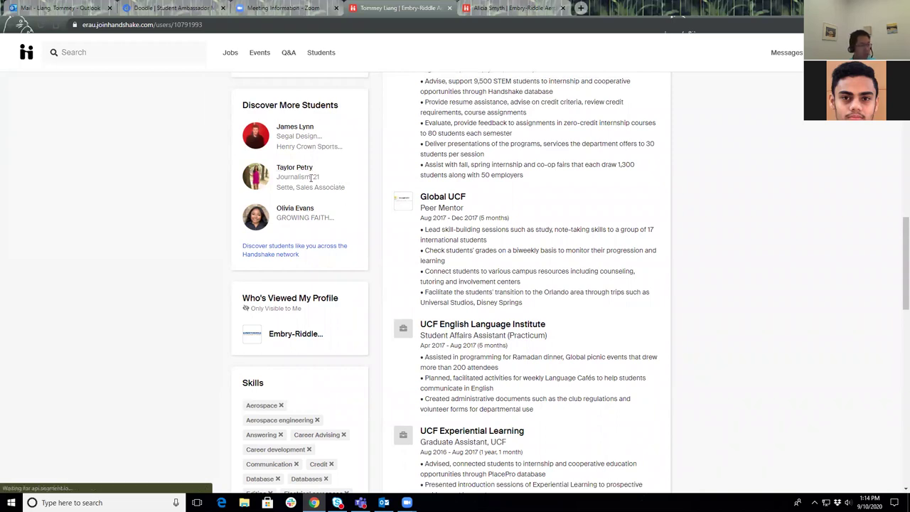
pyautogui.scroll(-3, 422, 244)
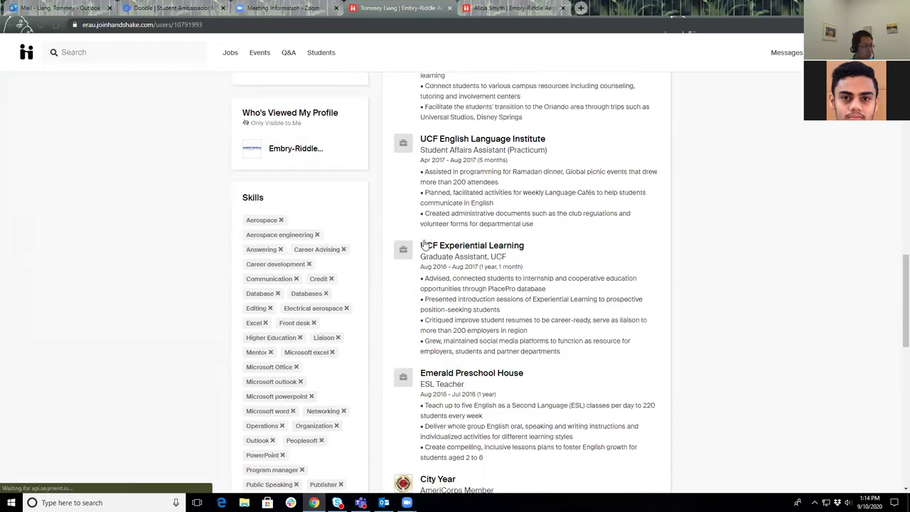
pyautogui.scroll(1, 419, 243)
pyautogui.scroll(-3, 413, 242)
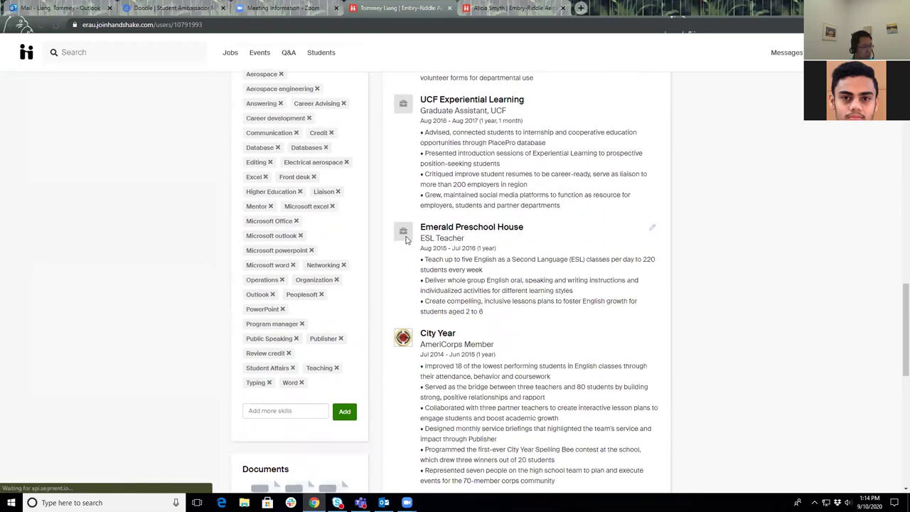
# Step: Add SEO to the profile's skills list and remove it again
pyautogui.scroll(1, 407, 240)
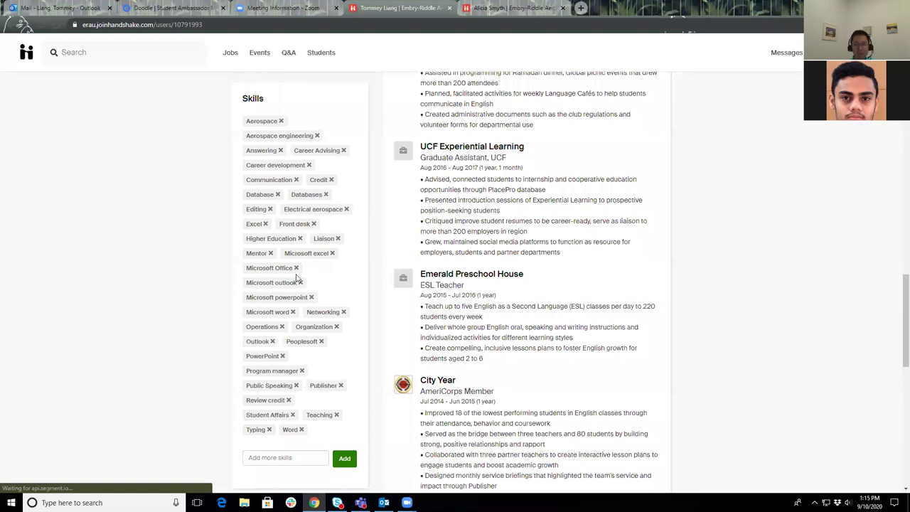
pyautogui.scroll(-1, 302, 427)
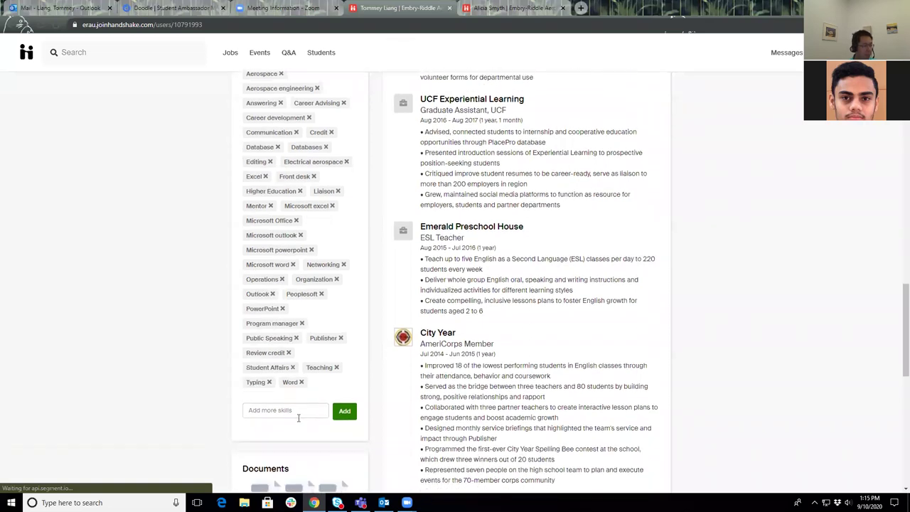
pyautogui.click(295, 409)
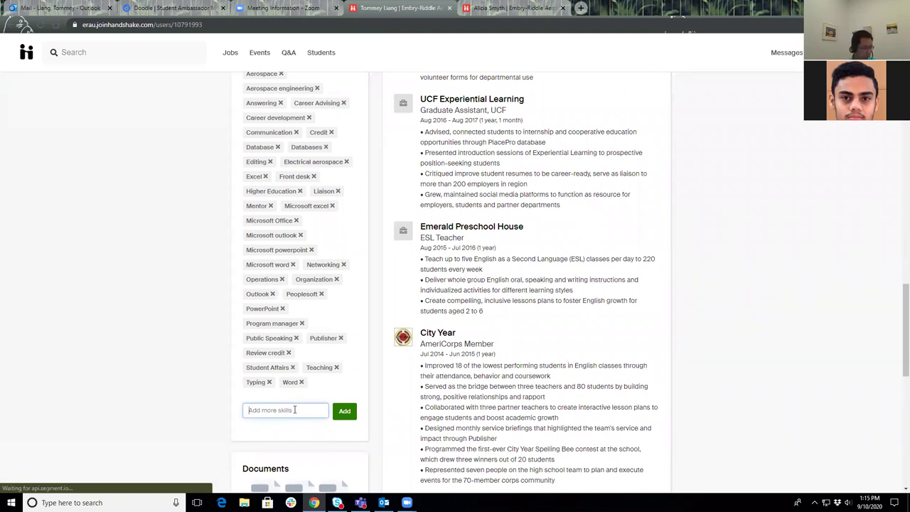
pyautogui.write('SESO')
pyautogui.press('BackSpace')
pyautogui.write('O')
pyautogui.scroll(-1, 344, 382)
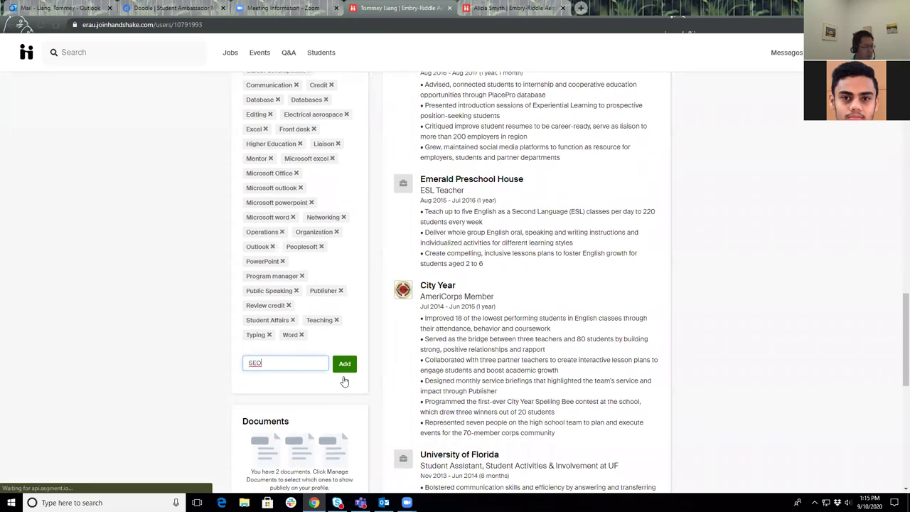
pyautogui.click(344, 367)
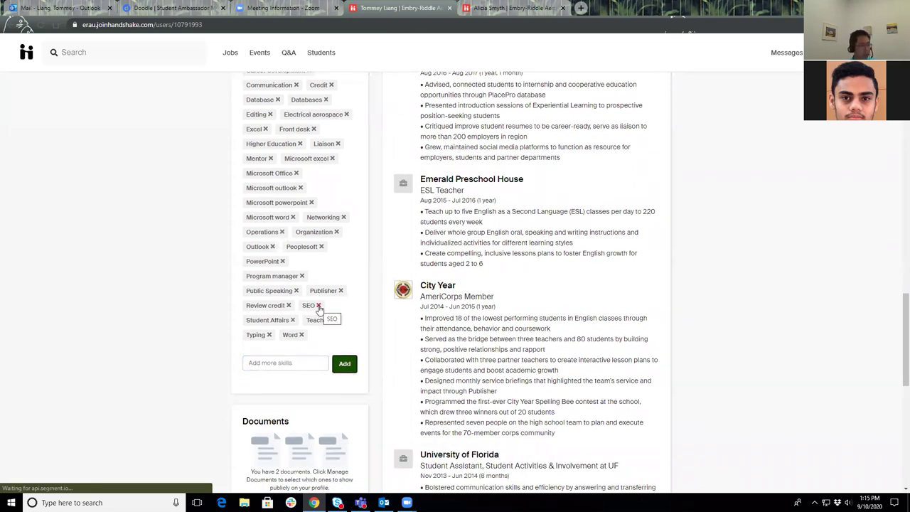
pyautogui.click(318, 306)
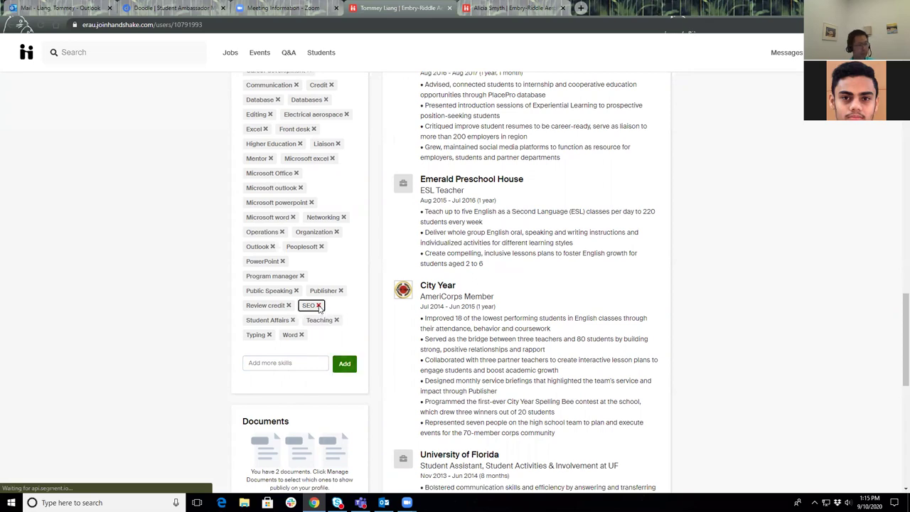
# Step: Add Presentations to the skills list and remove that skill again
pyautogui.click(308, 363)
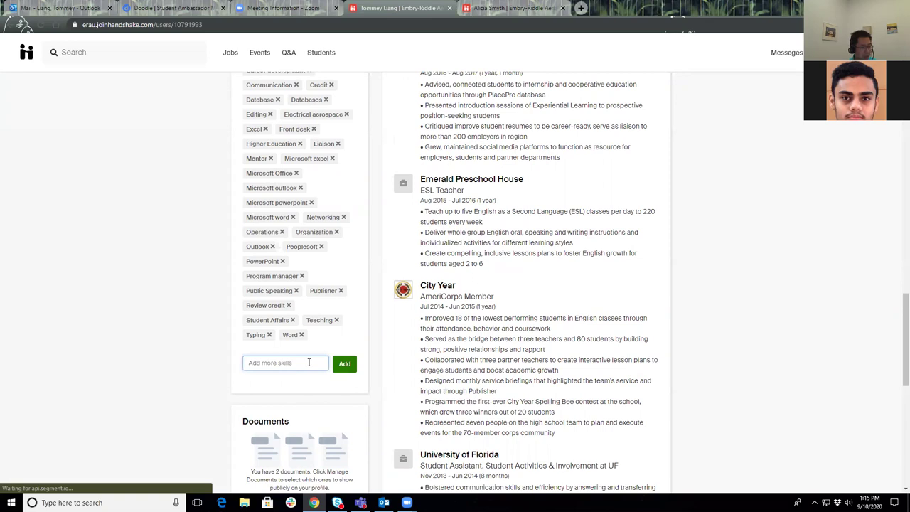
pyautogui.write('Presentations')
pyautogui.click(348, 364)
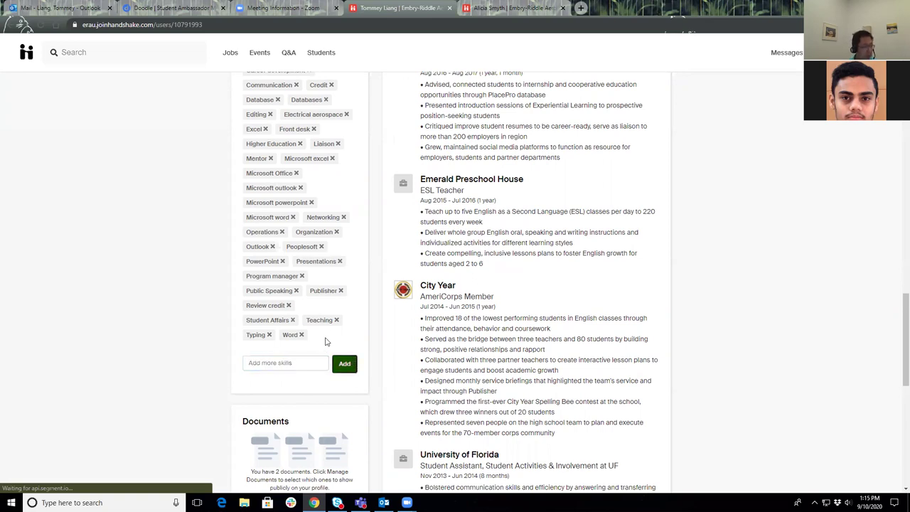
pyautogui.click(339, 262)
# Step: Examine the Documents section, the earliest work experience entries and the organizations list, and dismiss the Windows access error
pyautogui.scroll(-2, 544, 323)
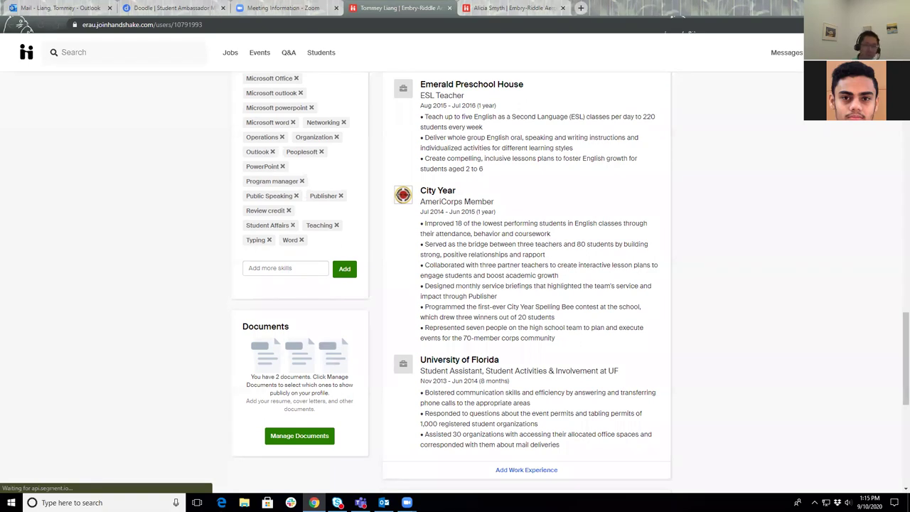
pyautogui.scroll(-2, 619, 274)
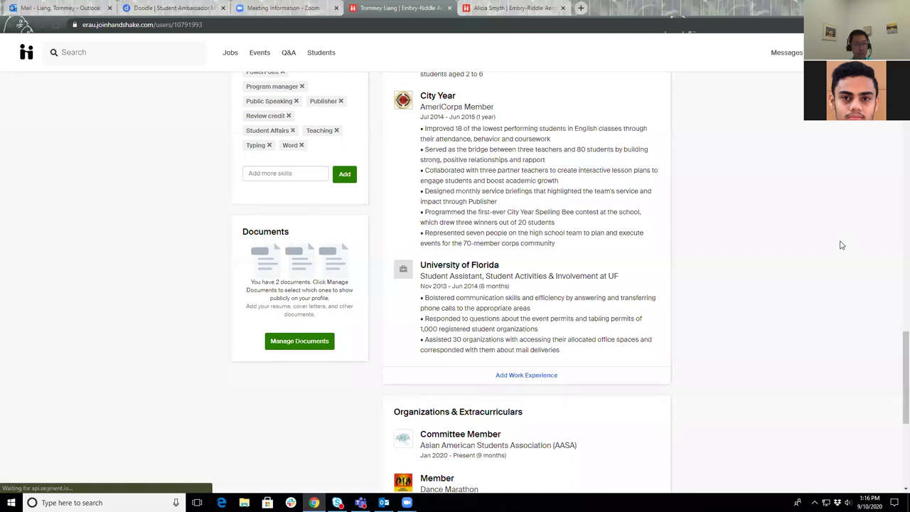
pyautogui.scroll(-1, 704, 293)
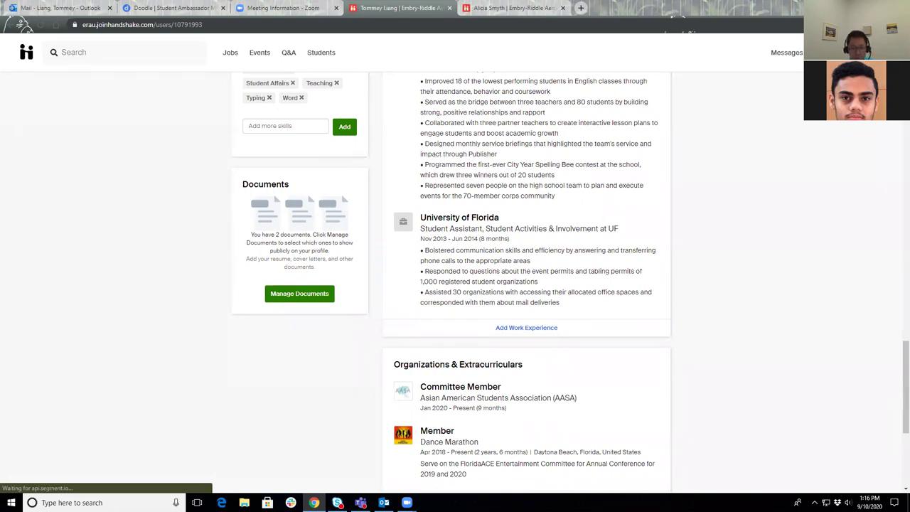
pyautogui.scroll(2, 631, 327)
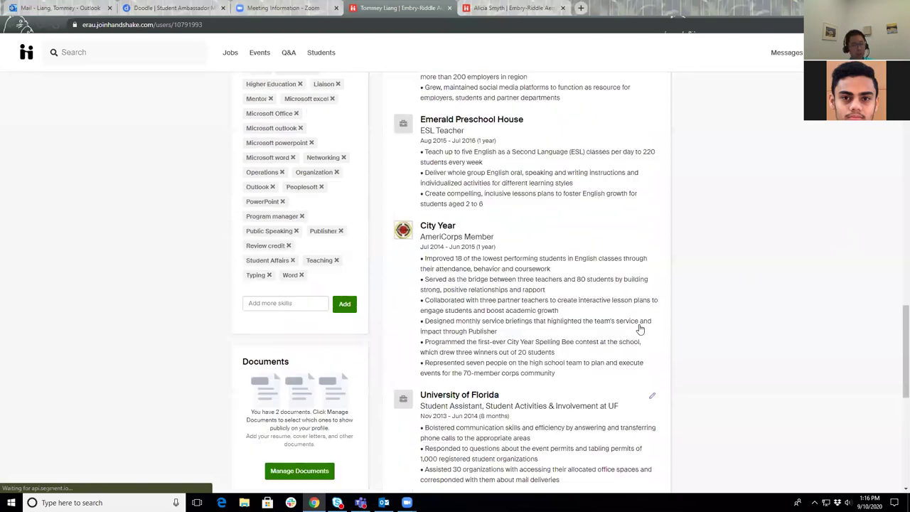
pyautogui.scroll(1, 640, 329)
pyautogui.scroll(1, 640, 329)
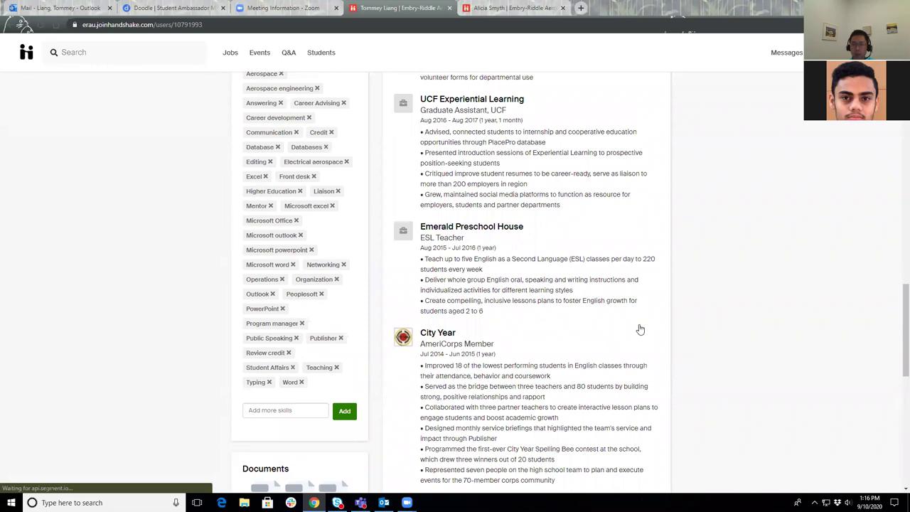
pyautogui.scroll(1, 640, 329)
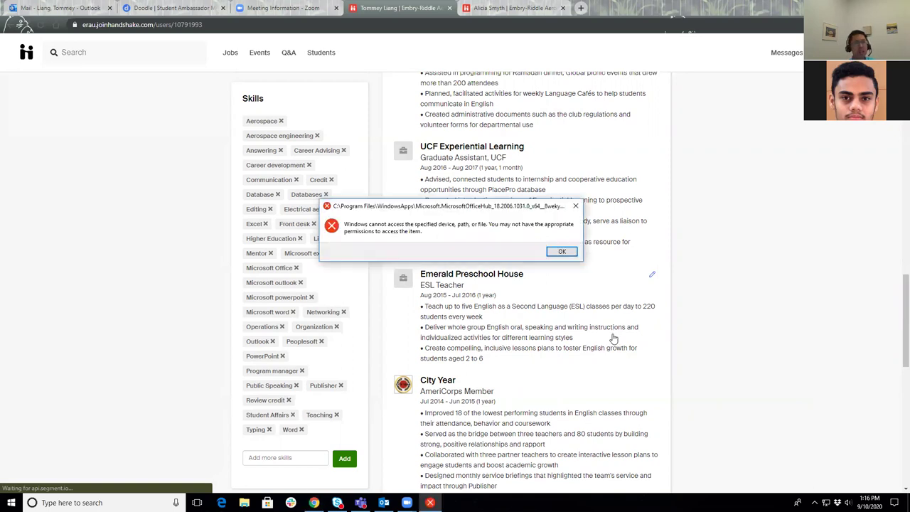
pyautogui.click(562, 251)
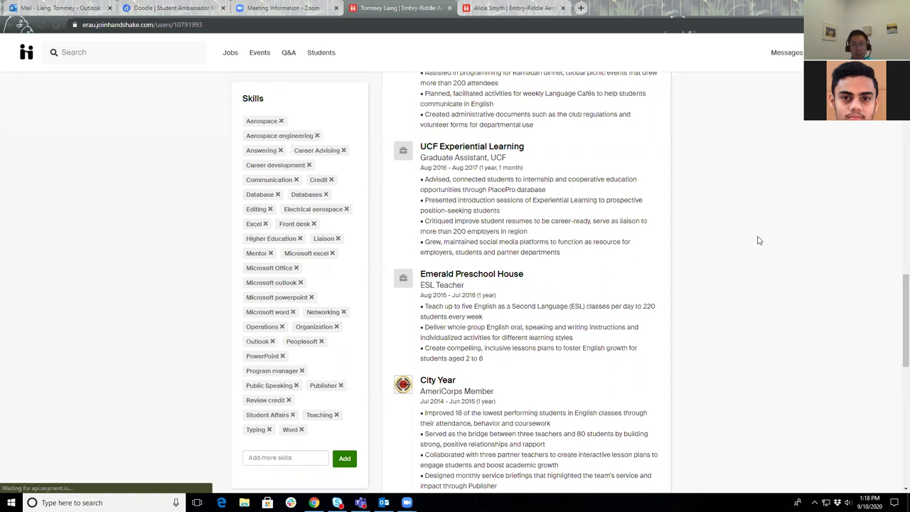
# Step: Examine the profile visibility notice with its settings link, the profile completeness bar, the education entries and the My Journey text
pyautogui.scroll(3, 782, 253)
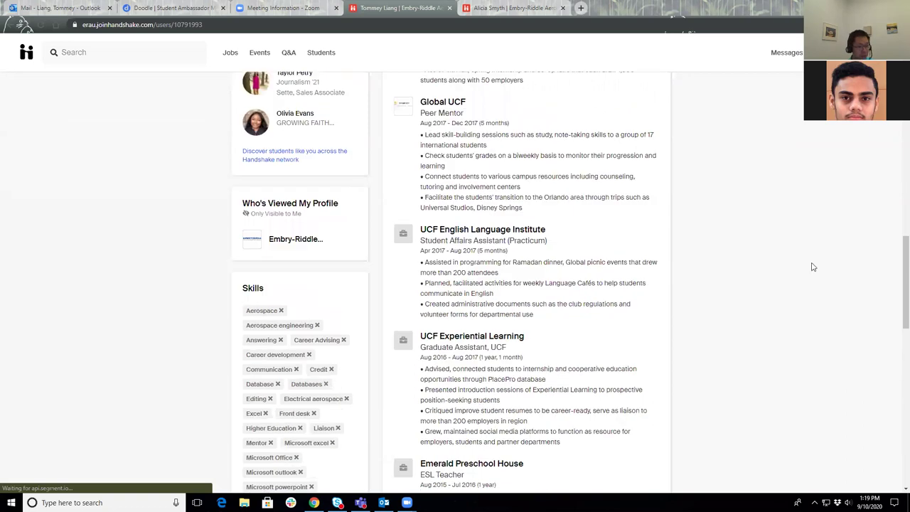
pyautogui.moveTo(904, 263); pyautogui.dragTo(898, 142)
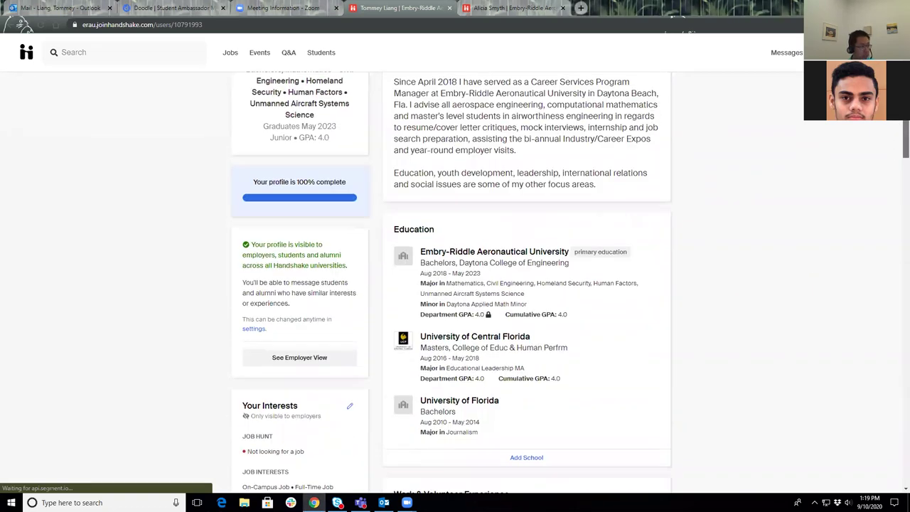
pyautogui.click(254, 329)
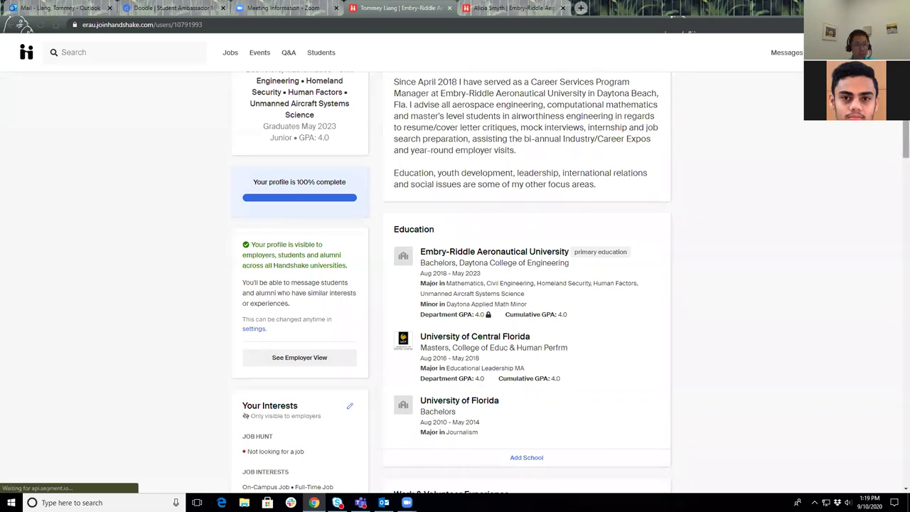
pyautogui.scroll(-1, 906, 139)
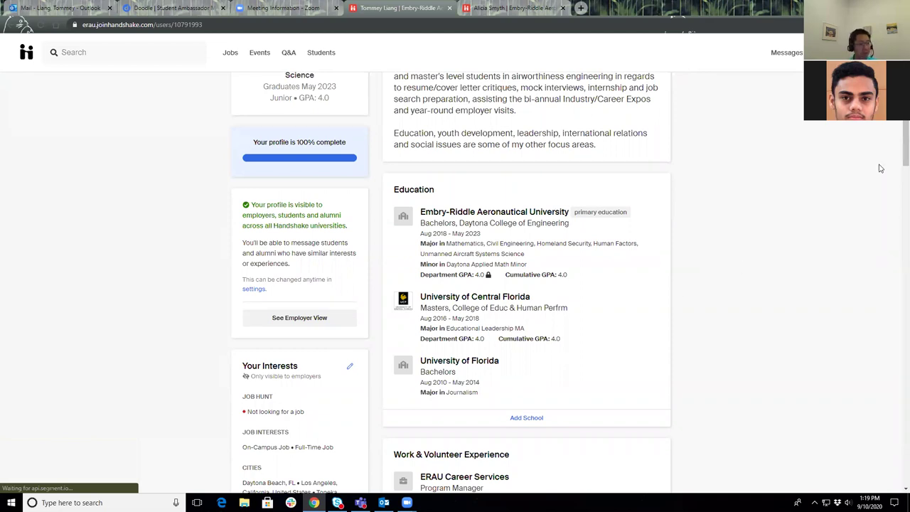
pyautogui.scroll(2, 906, 142)
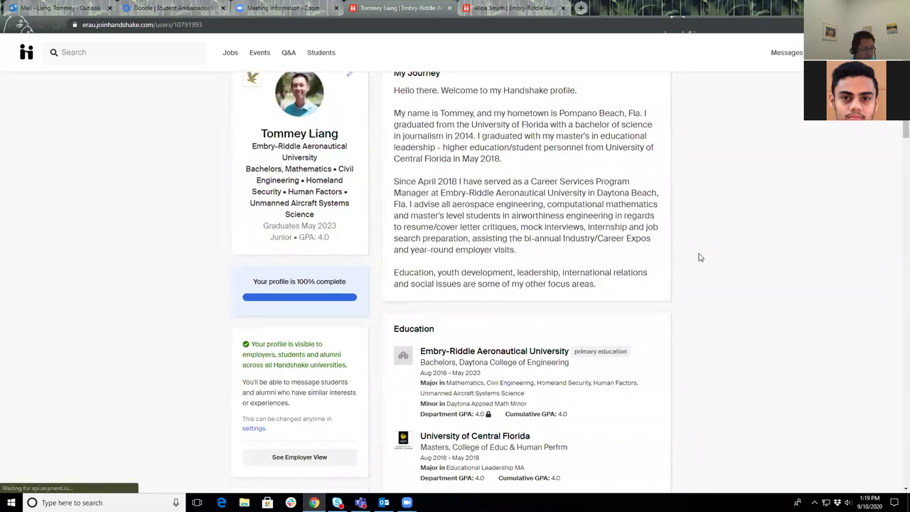
# Step: Look through the profile from Your Interests and work experience down to the organizations, courses and projects
pyautogui.scroll(-4, 700, 263)
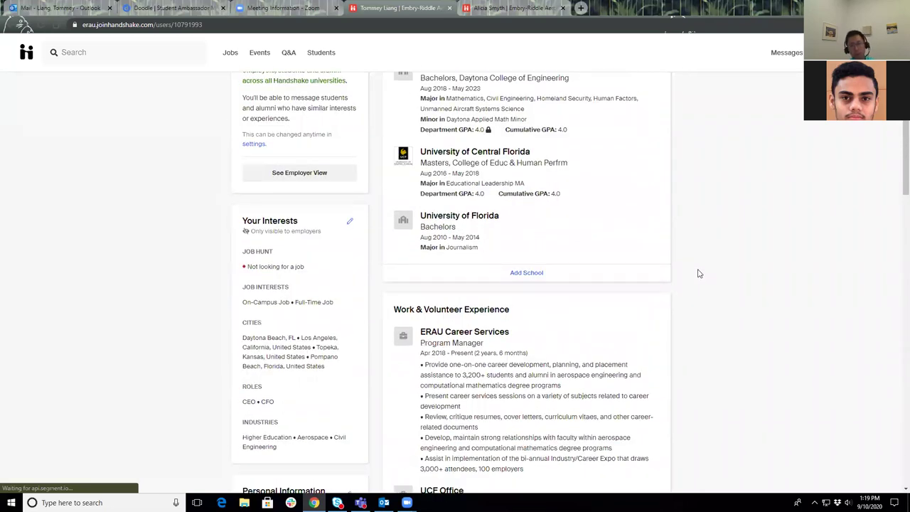
pyautogui.scroll(-1, 695, 287)
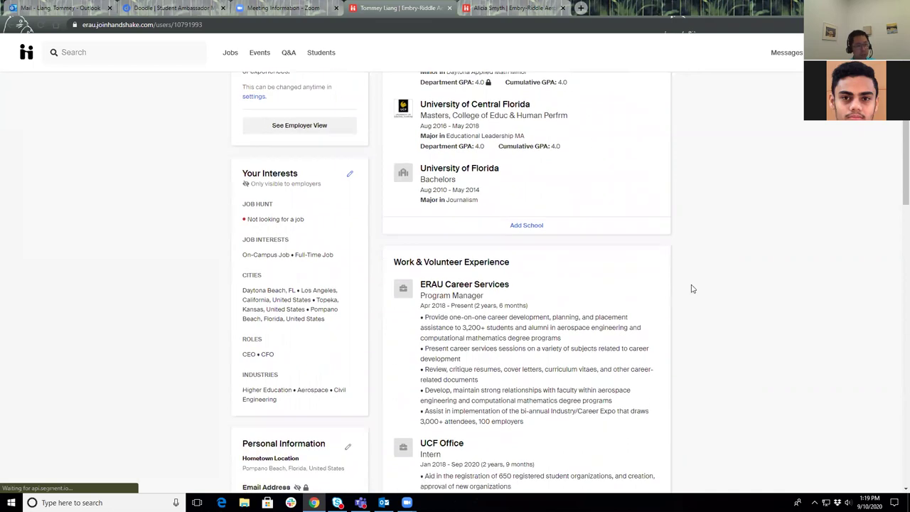
pyautogui.scroll(-2, 689, 289)
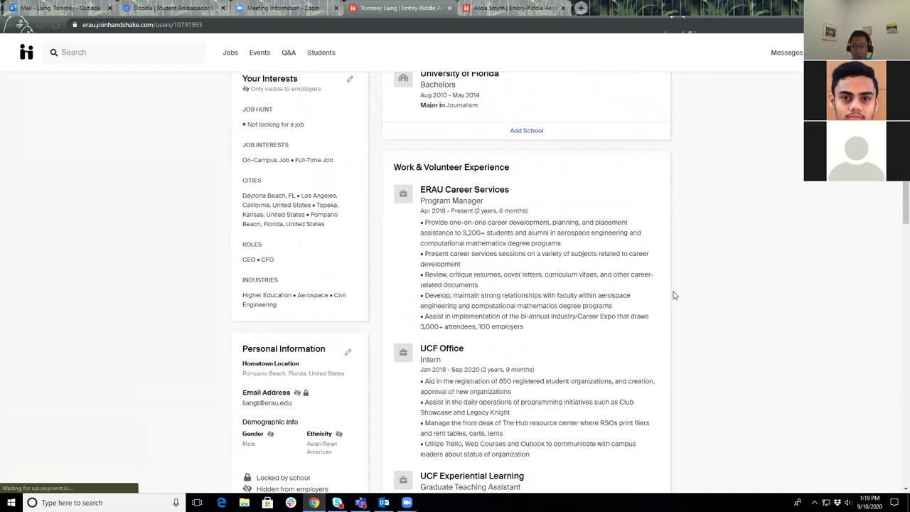
pyautogui.scroll(-10, 532, 312)
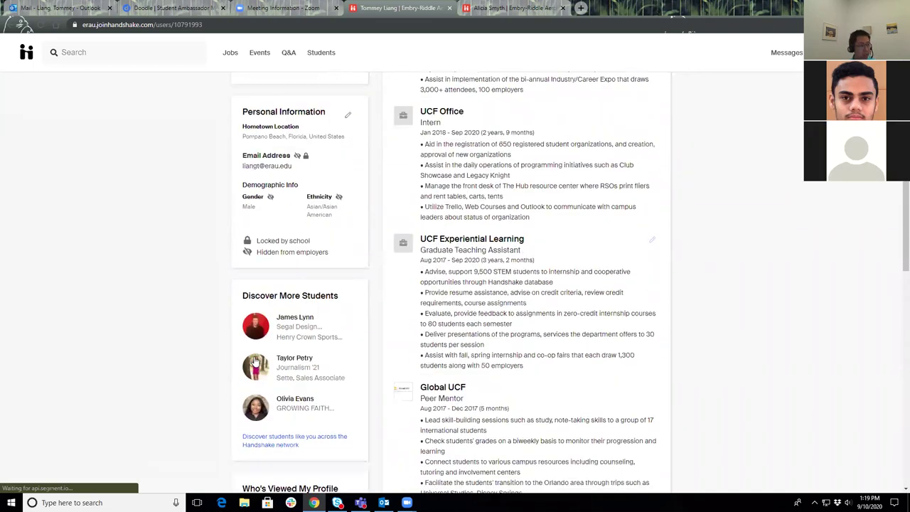
pyautogui.scroll(-5, 359, 361)
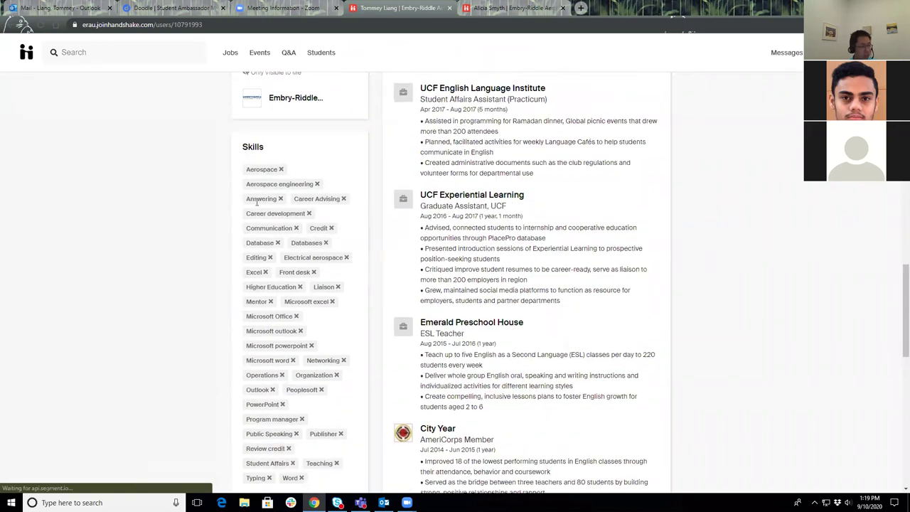
pyautogui.scroll(-3, 317, 320)
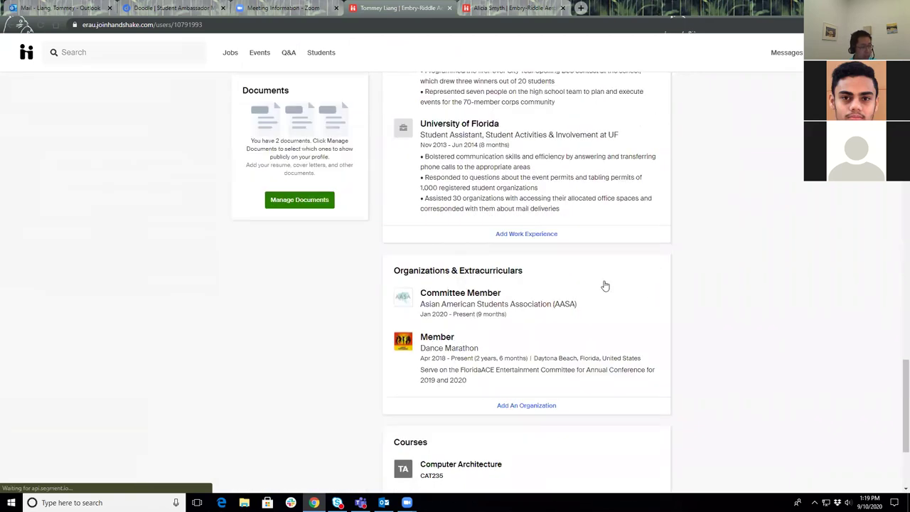
pyautogui.scroll(-2, 552, 311)
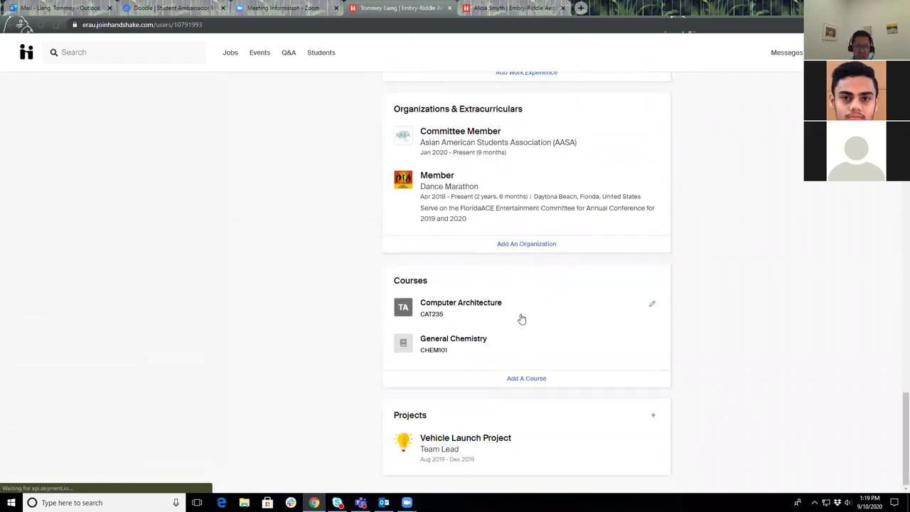
# Step: Review the Work & Volunteer Experience entries again, along with the Organizations & Extracurriculars and Skills sections
pyautogui.scroll(1, 706, 374)
pyautogui.scroll(15, 707, 374)
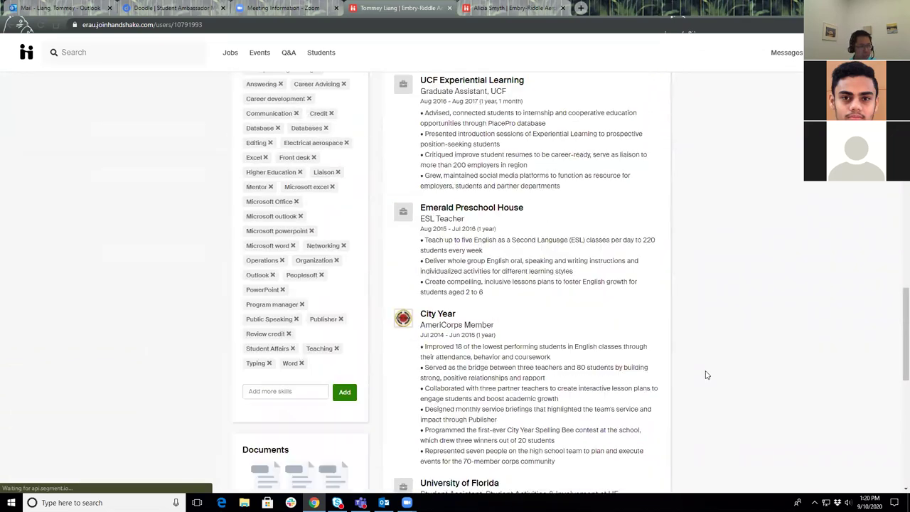
pyautogui.scroll(2, 475, 241)
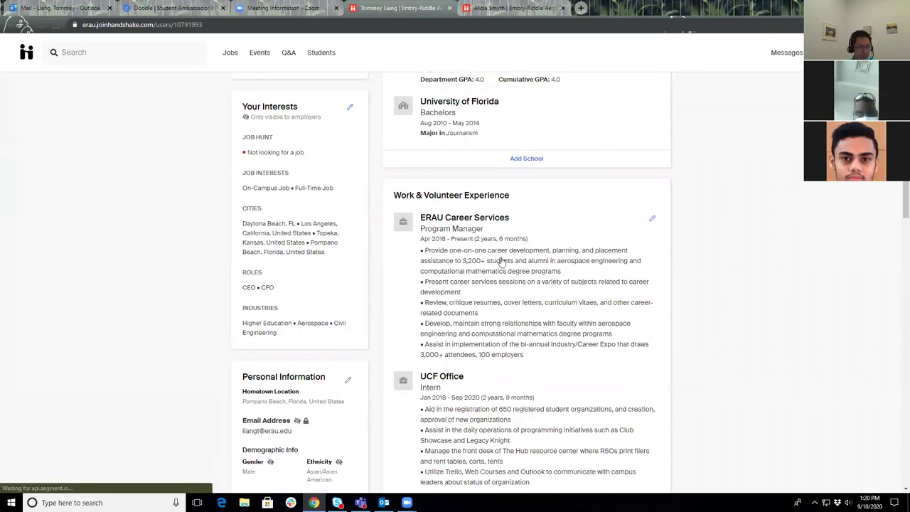
pyautogui.scroll(-8, 427, 281)
pyautogui.scroll(-8, 391, 325)
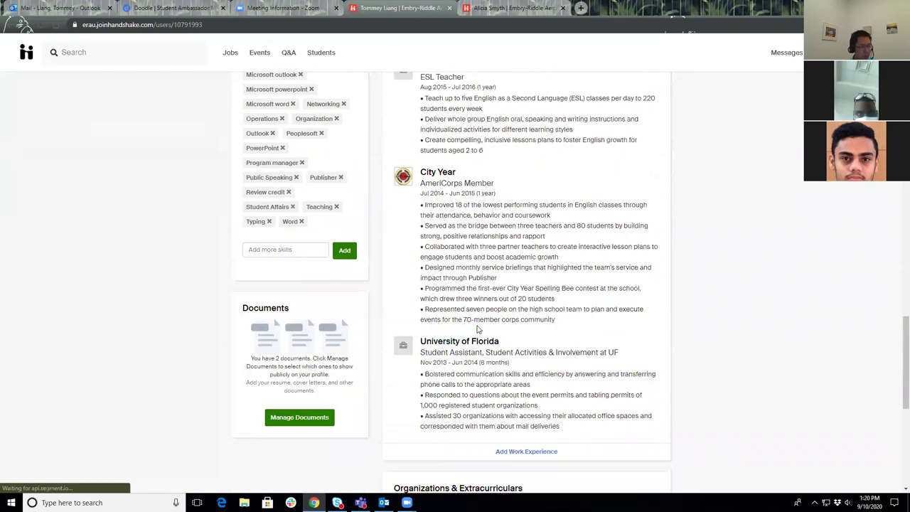
pyautogui.scroll(-5, 484, 329)
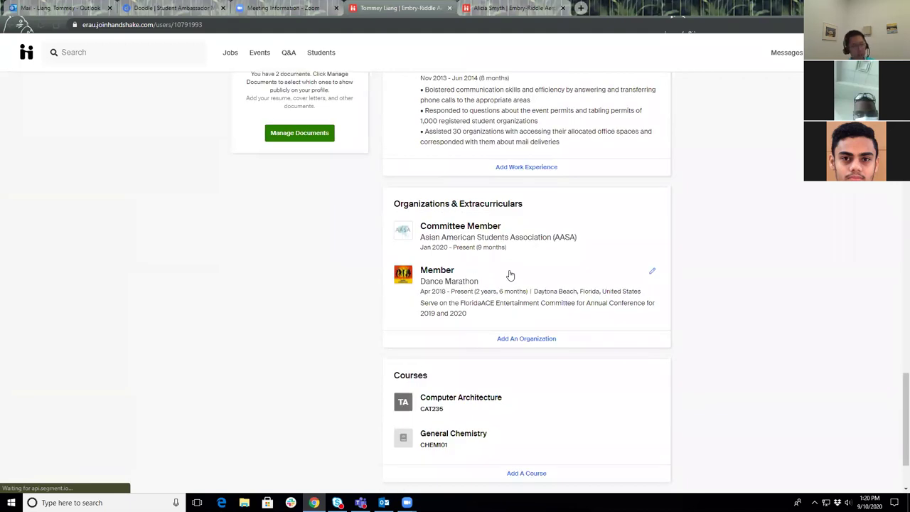
pyautogui.scroll(8, 447, 339)
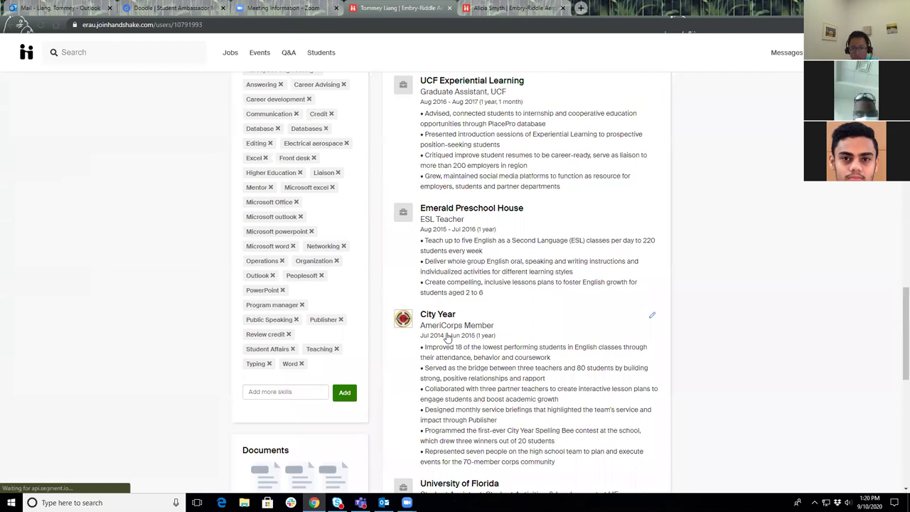
pyautogui.scroll(1, 447, 339)
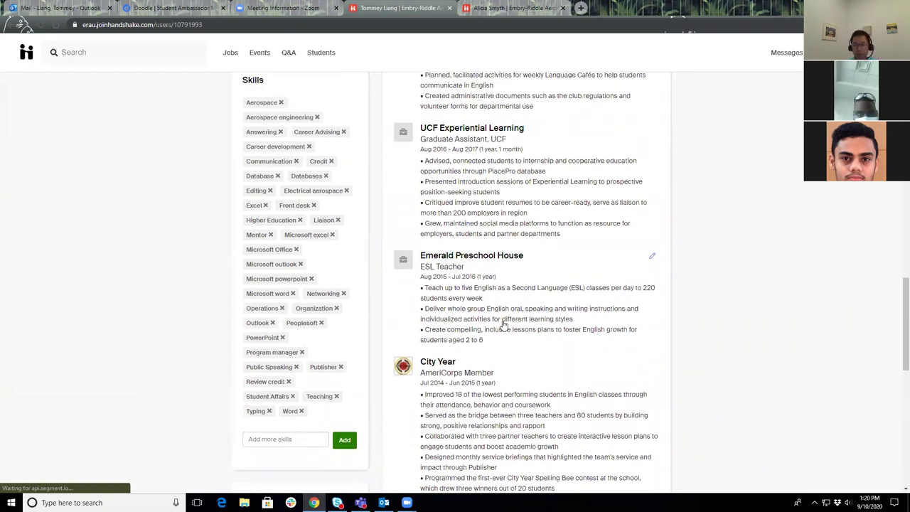
pyautogui.scroll(5, 502, 343)
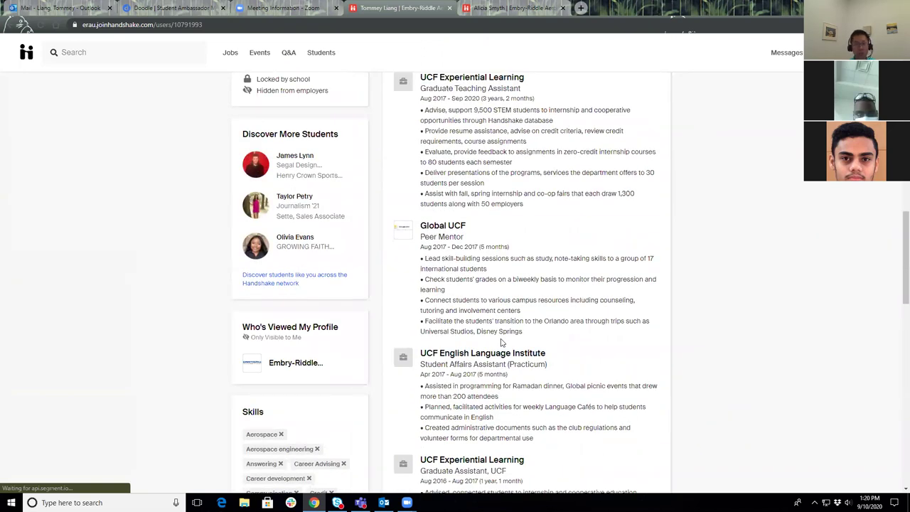
pyautogui.scroll(-4, 502, 342)
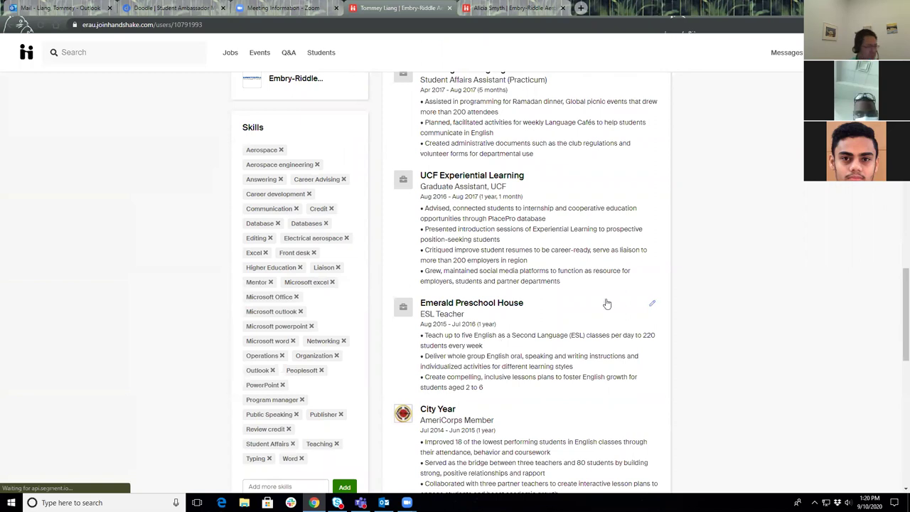
# Step: Look through the oldest work experience entries, the Documents section with its document management option, and the organizations, courses and projects
pyautogui.scroll(-3, 607, 304)
pyautogui.scroll(-2, 197, 319)
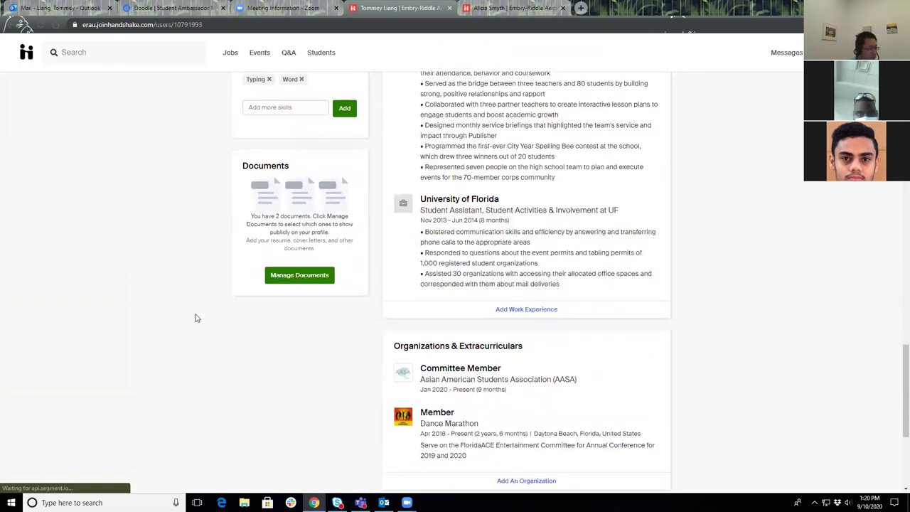
pyautogui.scroll(4, 197, 318)
pyautogui.scroll(-3, 199, 318)
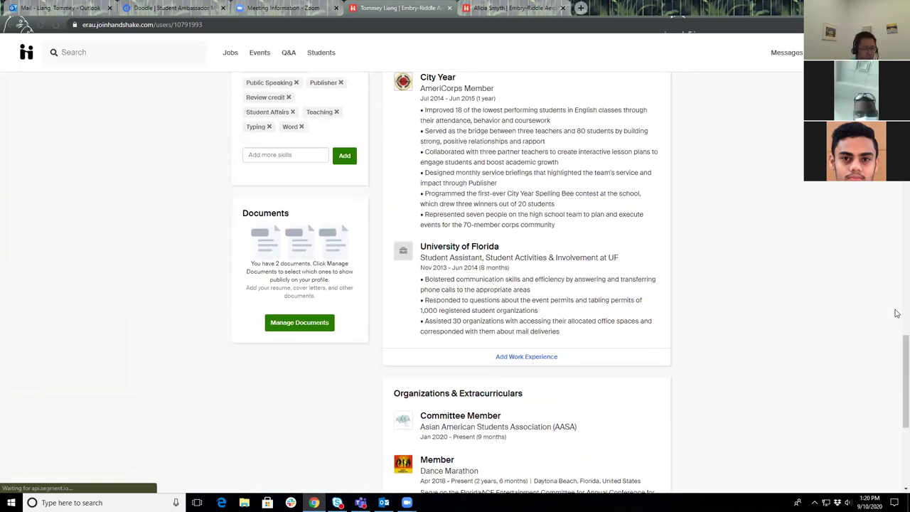
pyautogui.scroll(-1, 897, 354)
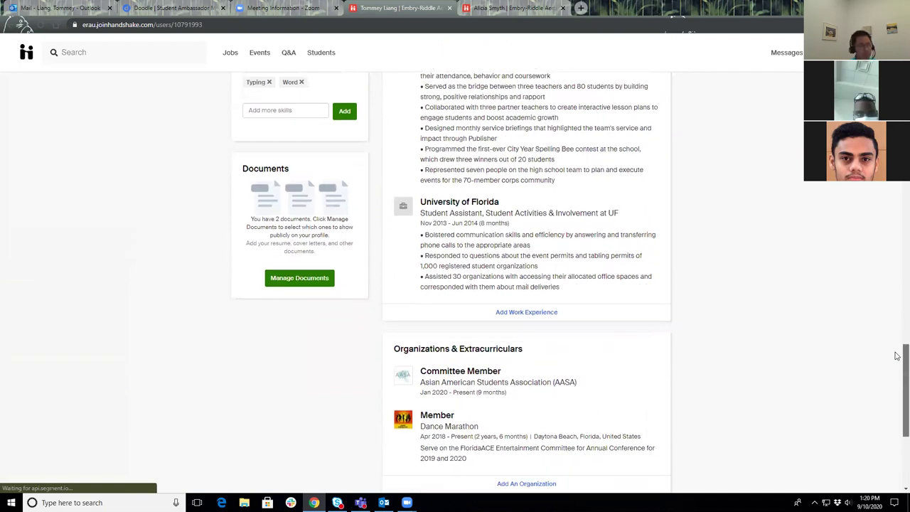
pyautogui.scroll(-1, 898, 356)
pyautogui.scroll(-1, 897, 357)
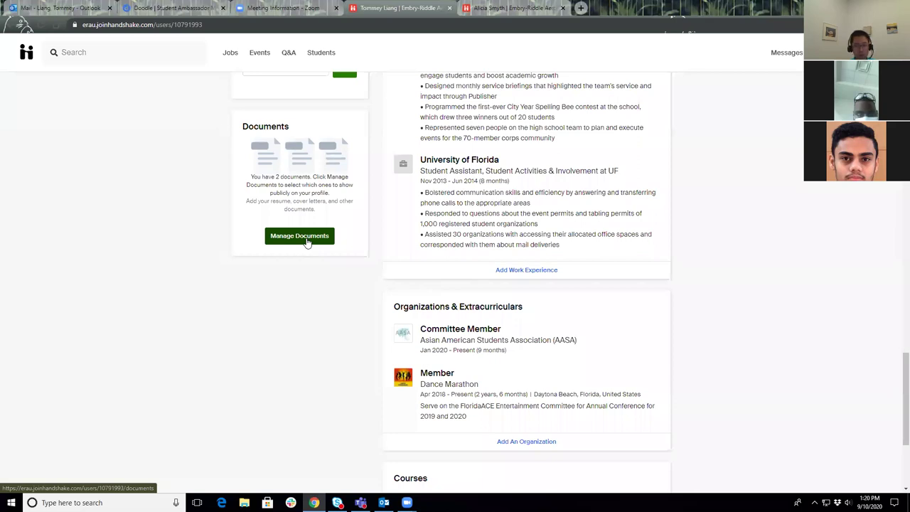
pyautogui.scroll(-2, 614, 319)
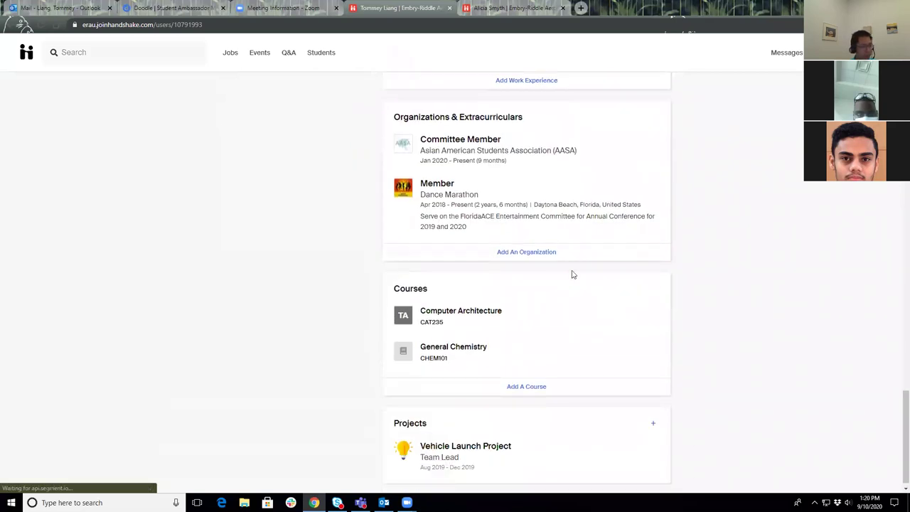
# Step: Open the Committee Member organization entry for editing, examine its fields down to the description, and cancel without changes
pyautogui.scroll(1, 638, 240)
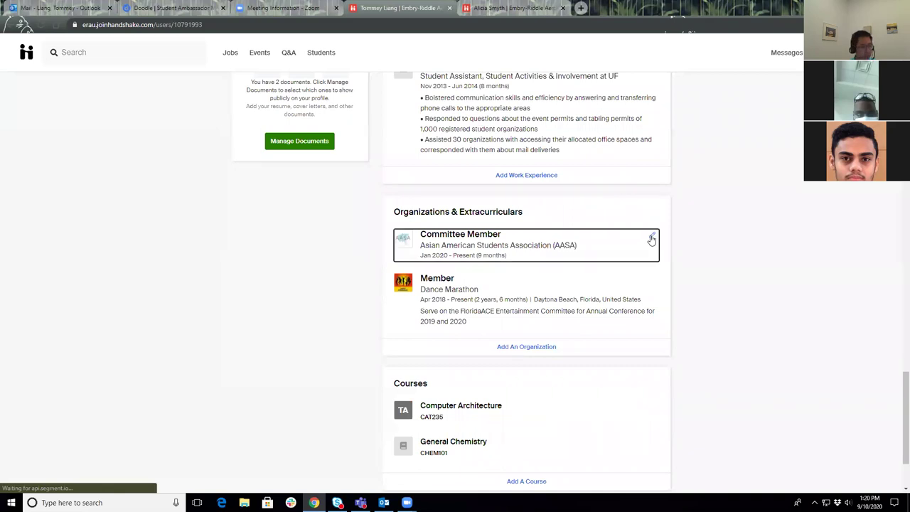
pyautogui.click(652, 239)
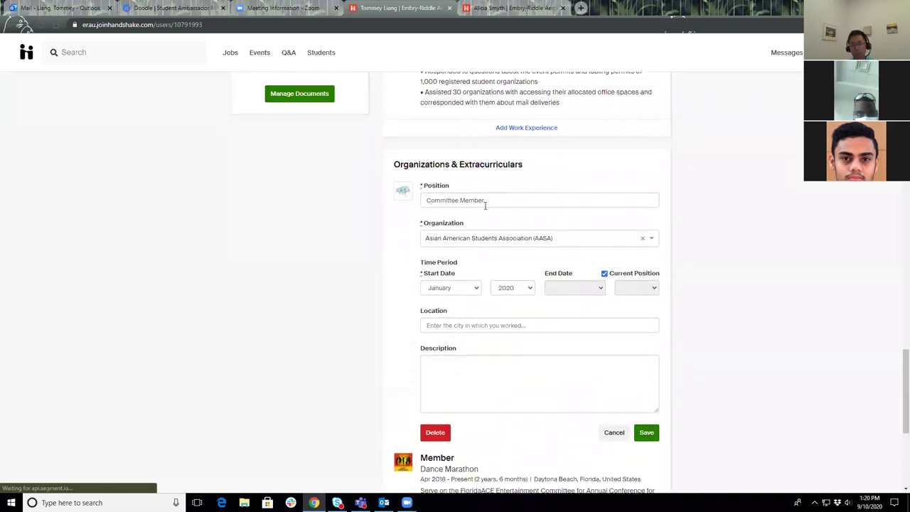
pyautogui.scroll(-1, 512, 217)
pyautogui.scroll(1, 529, 168)
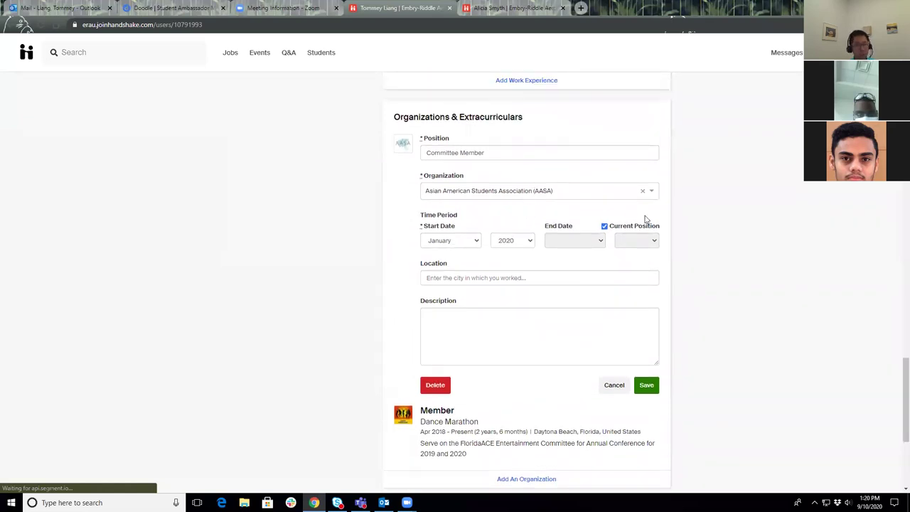
pyautogui.scroll(-1, 552, 247)
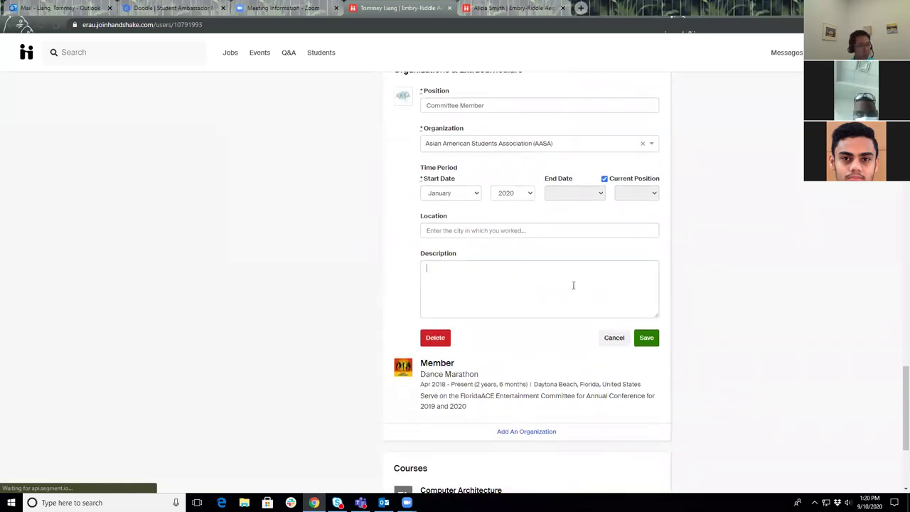
pyautogui.click(573, 285)
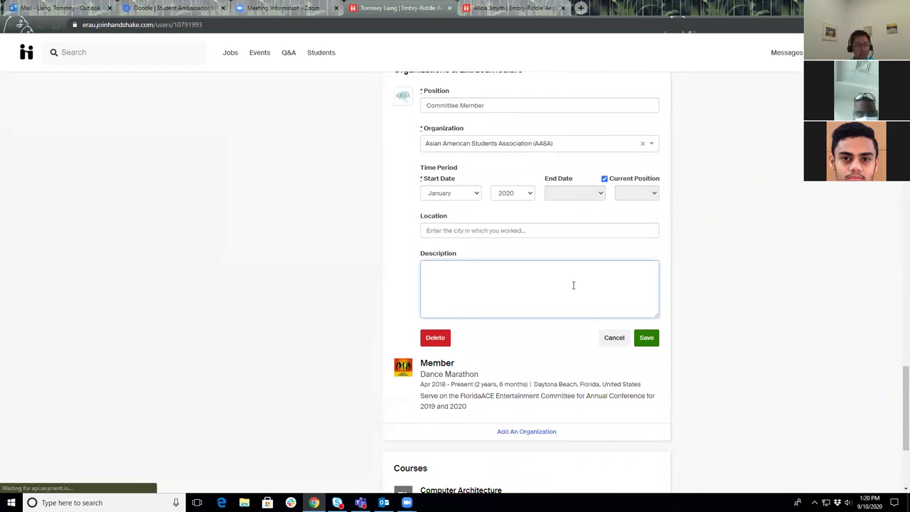
pyautogui.click(613, 341)
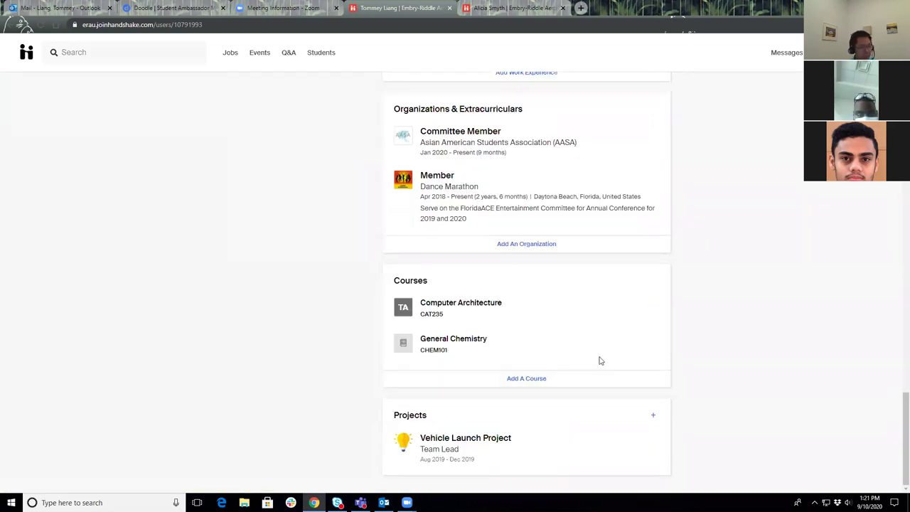
# Step: Add the course Statics with code ES 202, mark it as TA or Course Reader, and save it
pyautogui.moveTo(657, 313)
pyautogui.moveTo(654, 358)
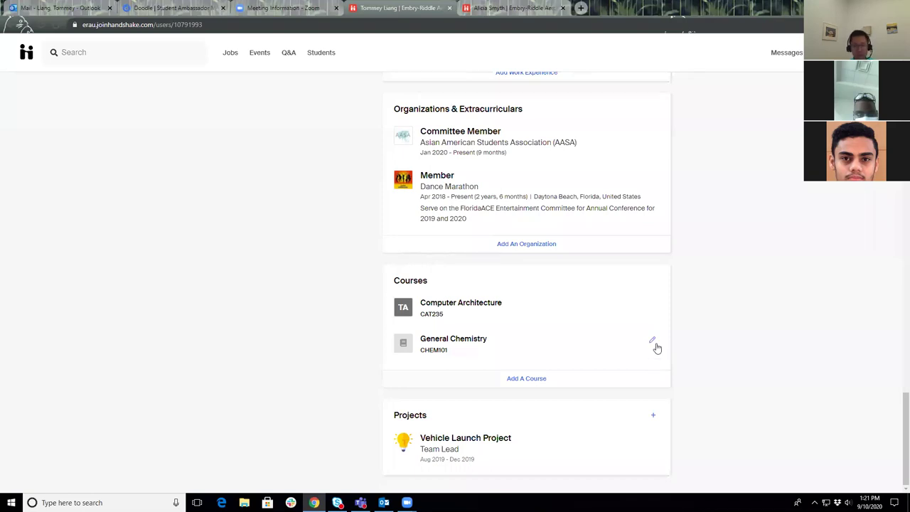
pyautogui.click(559, 381)
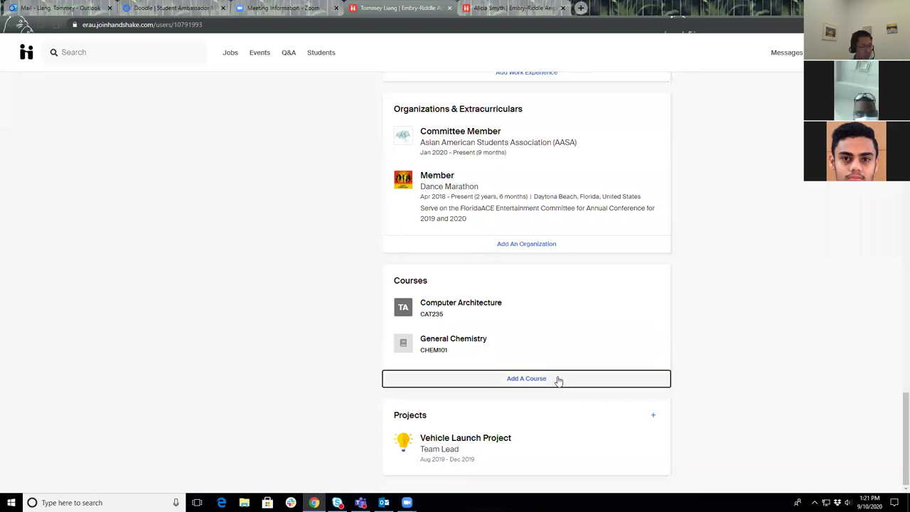
pyautogui.click(508, 295)
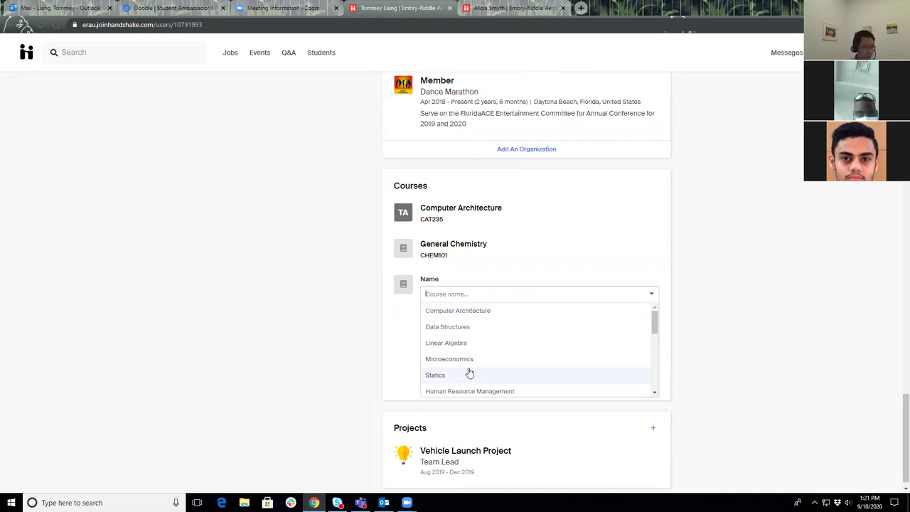
pyautogui.click(470, 374)
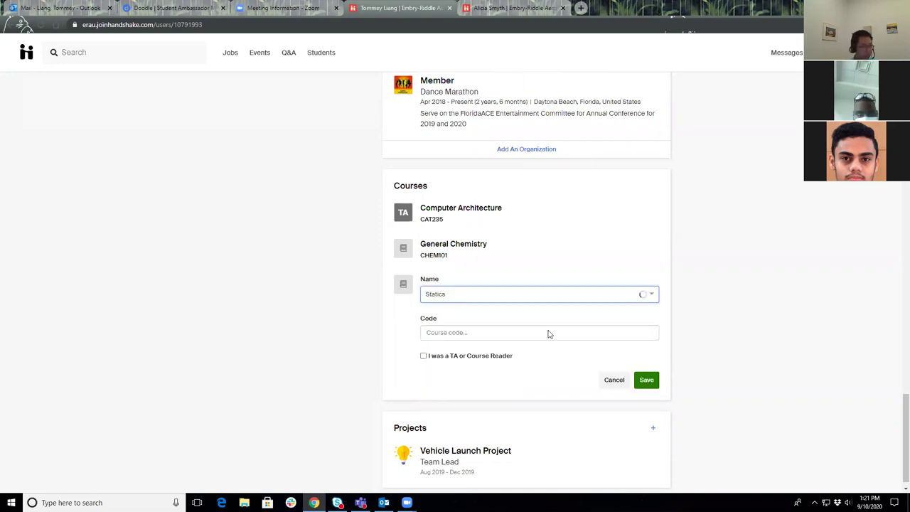
pyautogui.click(495, 332)
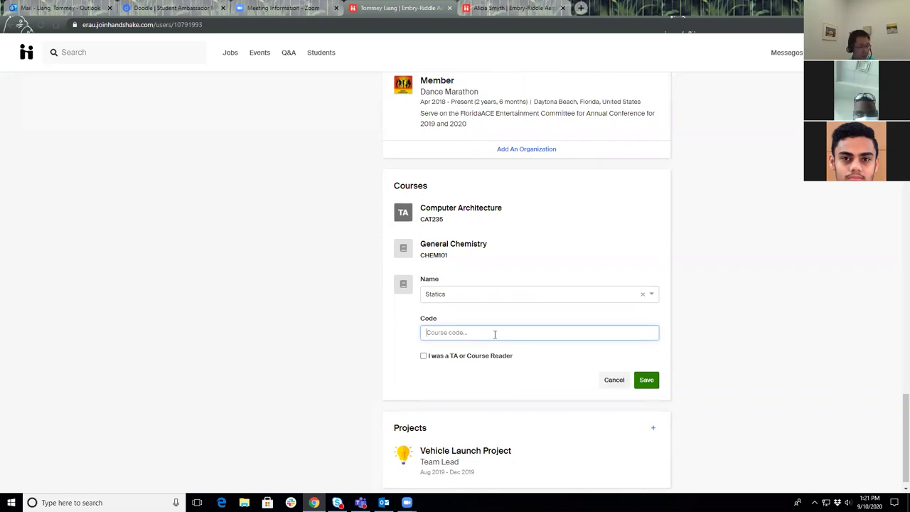
pyautogui.write('ES 202')
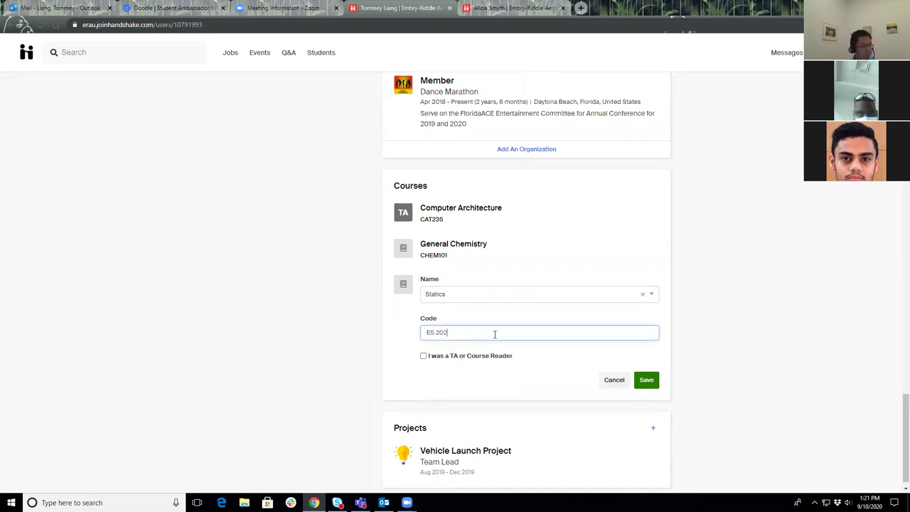
pyautogui.scroll(-1, 493, 340)
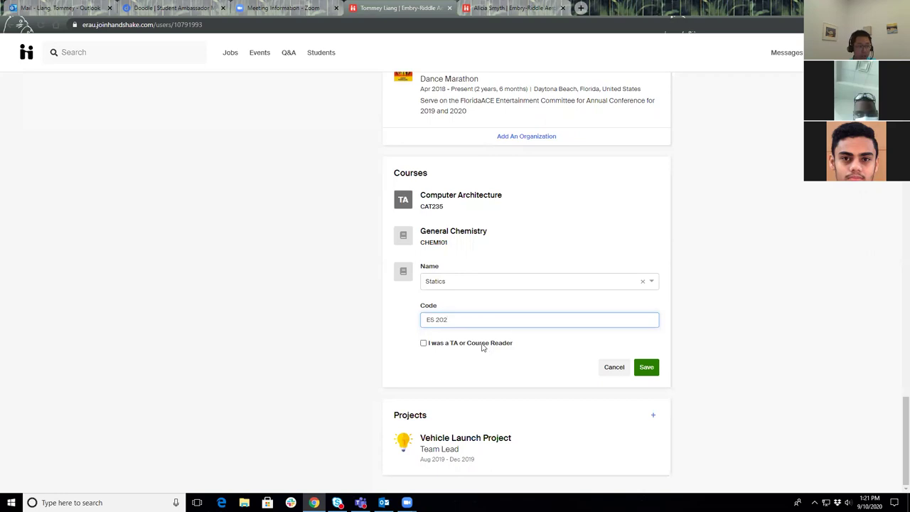
pyautogui.click(483, 345)
pyautogui.click(647, 369)
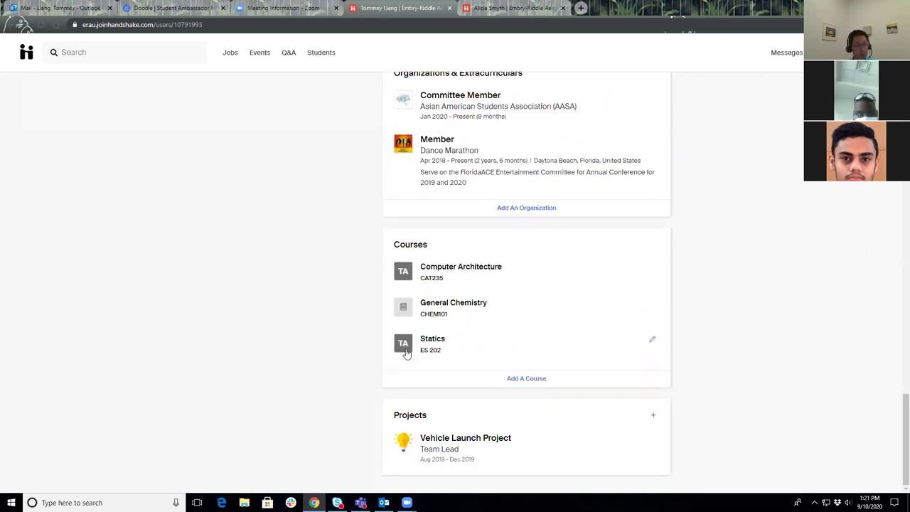
# Step: Edit the Statics course to remove its TA or Course Reader mark and save the change
pyautogui.click(653, 342)
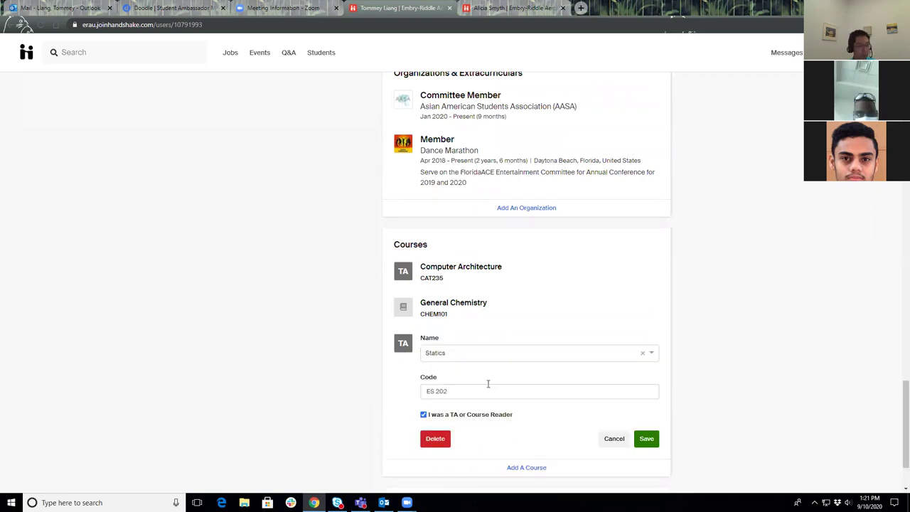
pyautogui.scroll(-1, 488, 384)
pyautogui.click(424, 329)
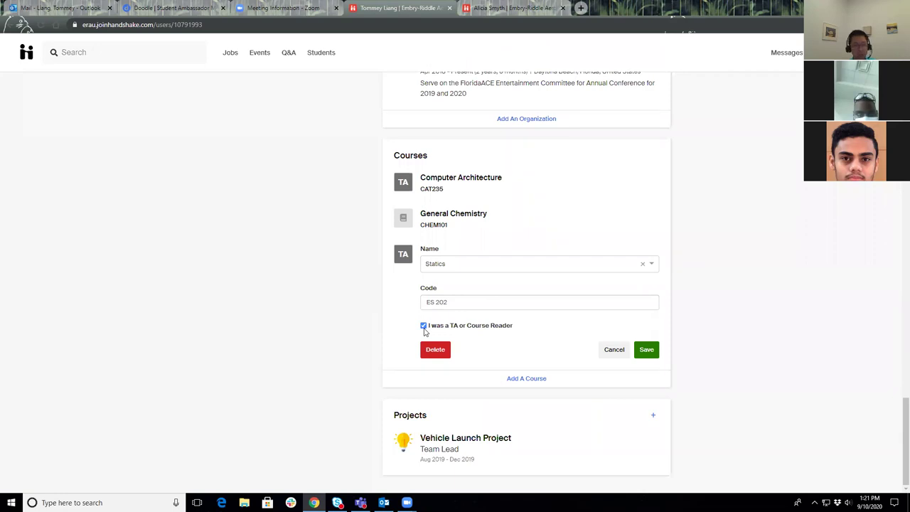
pyautogui.click(645, 350)
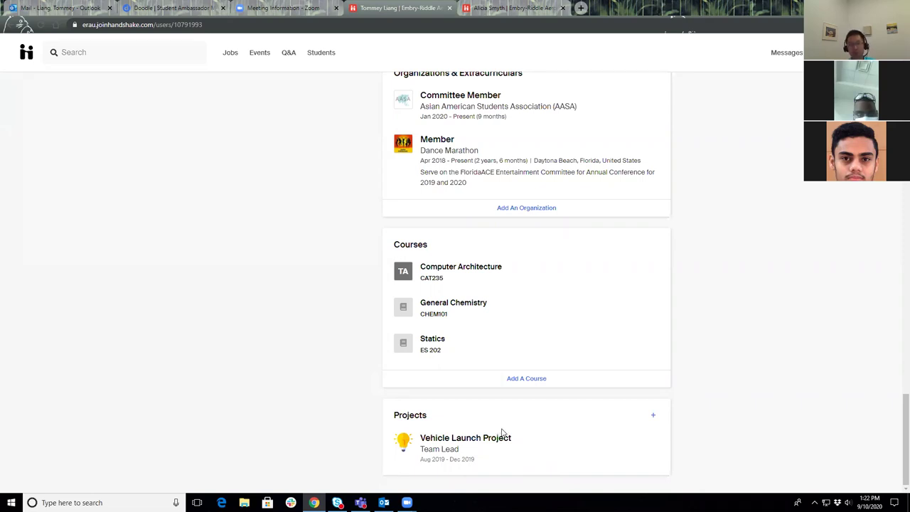
# Step: Examine the Vehicle Launch Project entry and return to the profile's My Journey and Education sections
pyautogui.moveTo(496, 436)
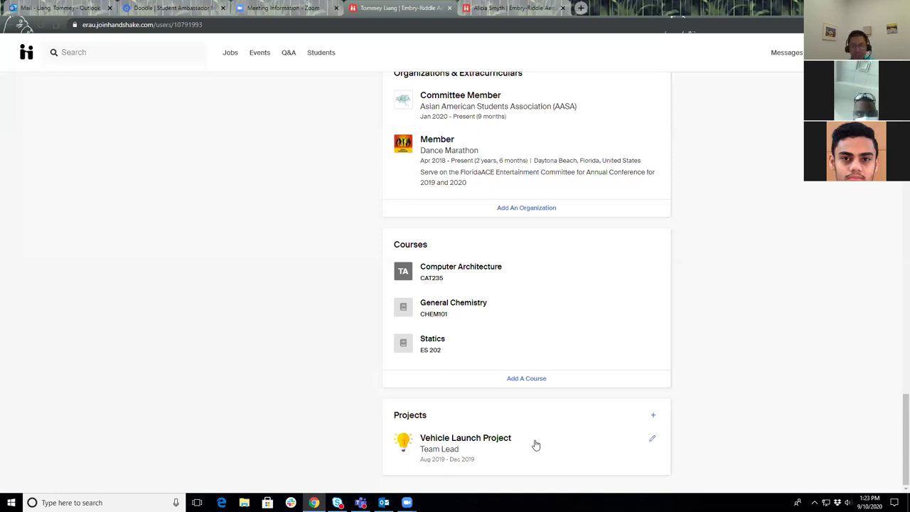
pyautogui.moveTo(898, 414); pyautogui.dragTo(898, 359)
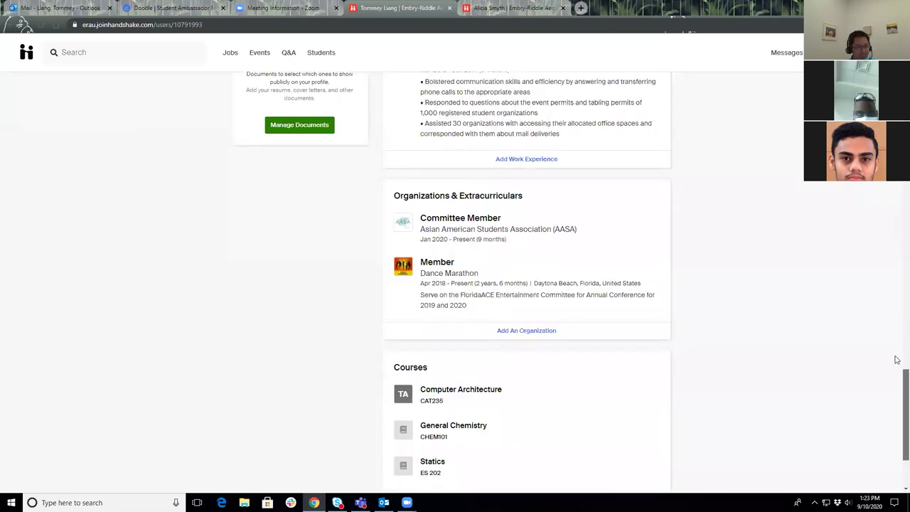
pyautogui.scroll(20, 860, 199)
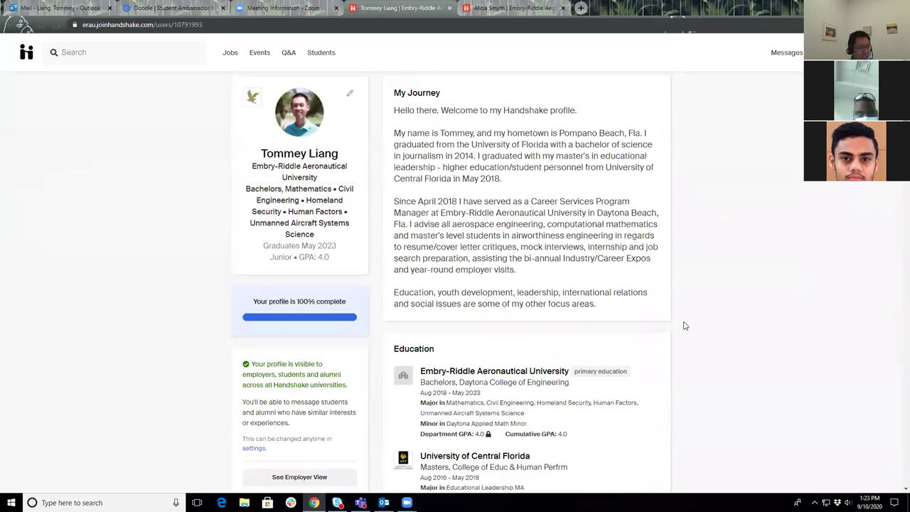